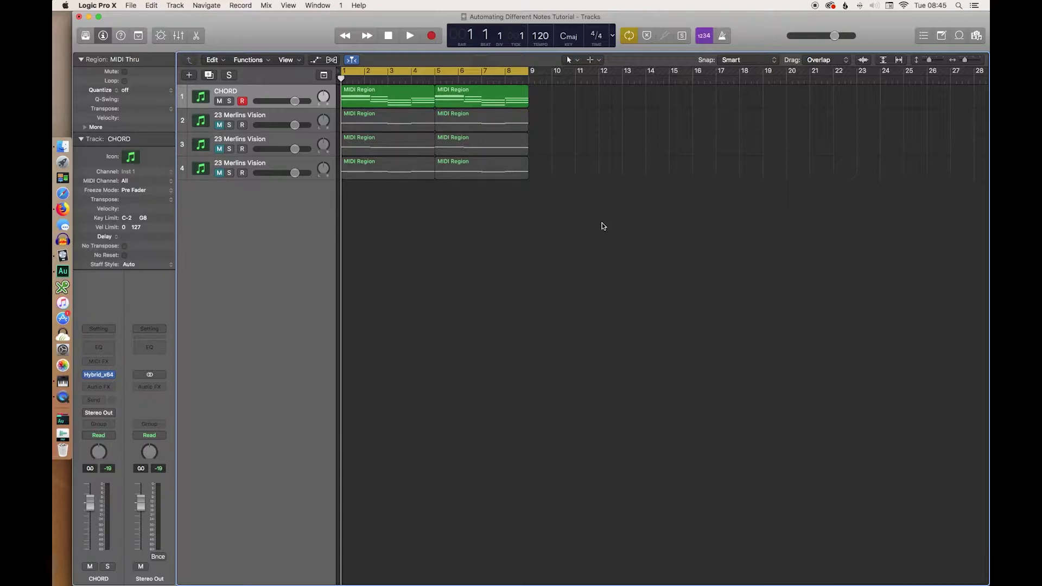
# Show the Radioactive Sandwich Bandcamp page in Firefox and return to Logic Pro X
pyautogui.click(61, 211)
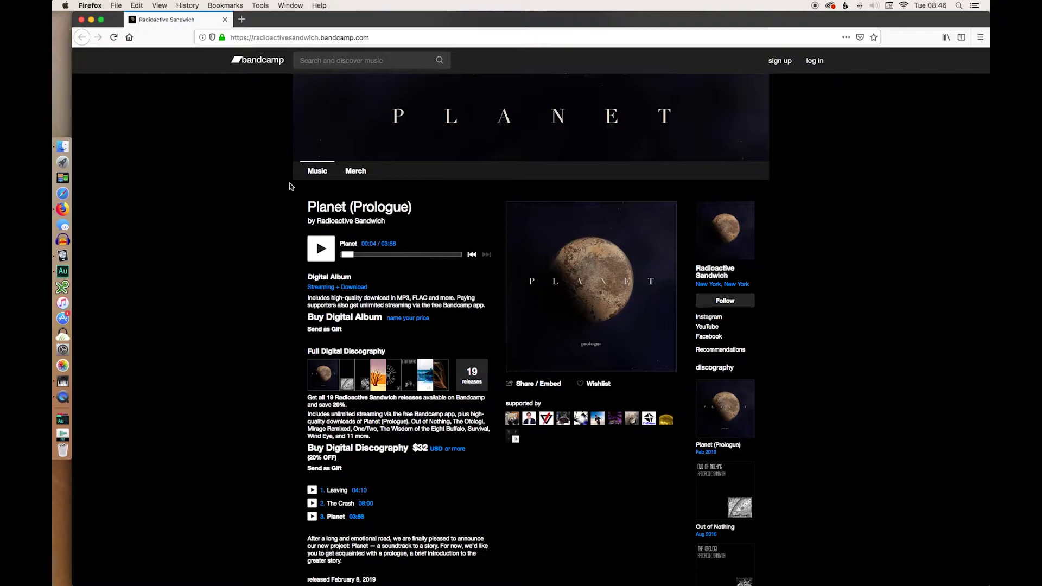
pyautogui.click(63, 255)
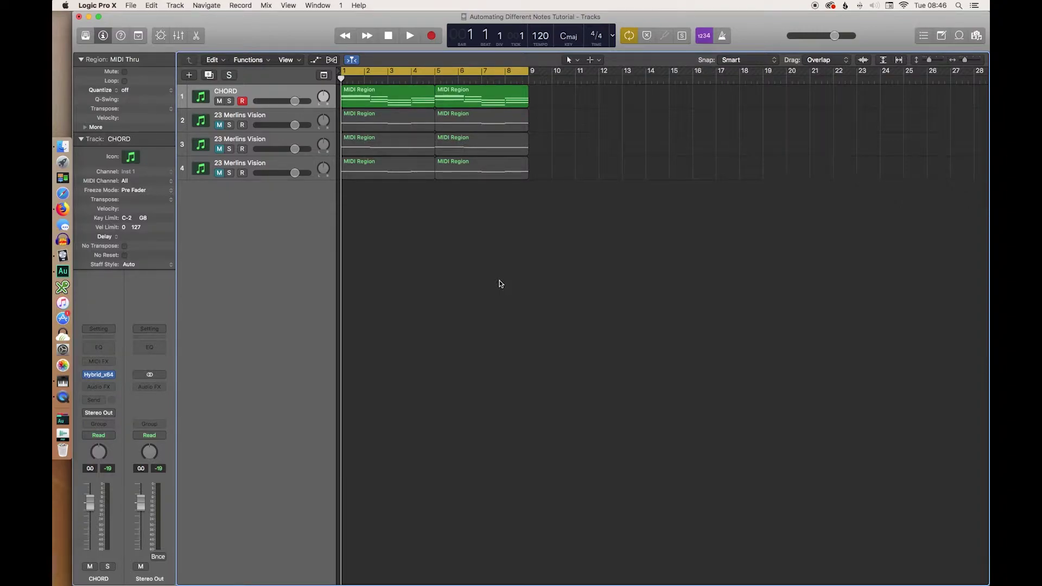
# Play back the full chord progression and view the Hybrid synth settings of the CHORD track
pyautogui.press('space')
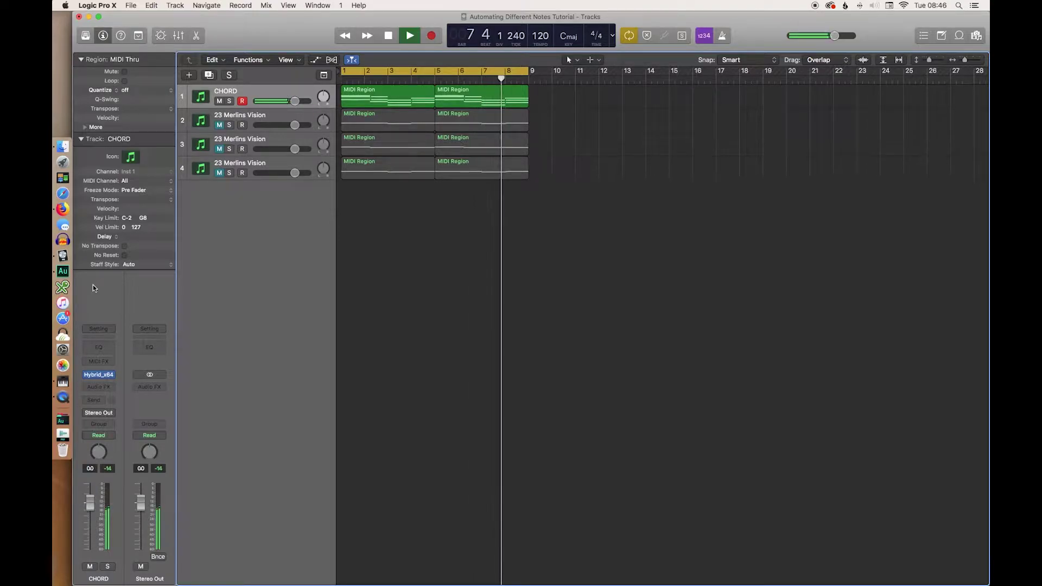
pyautogui.press('space')
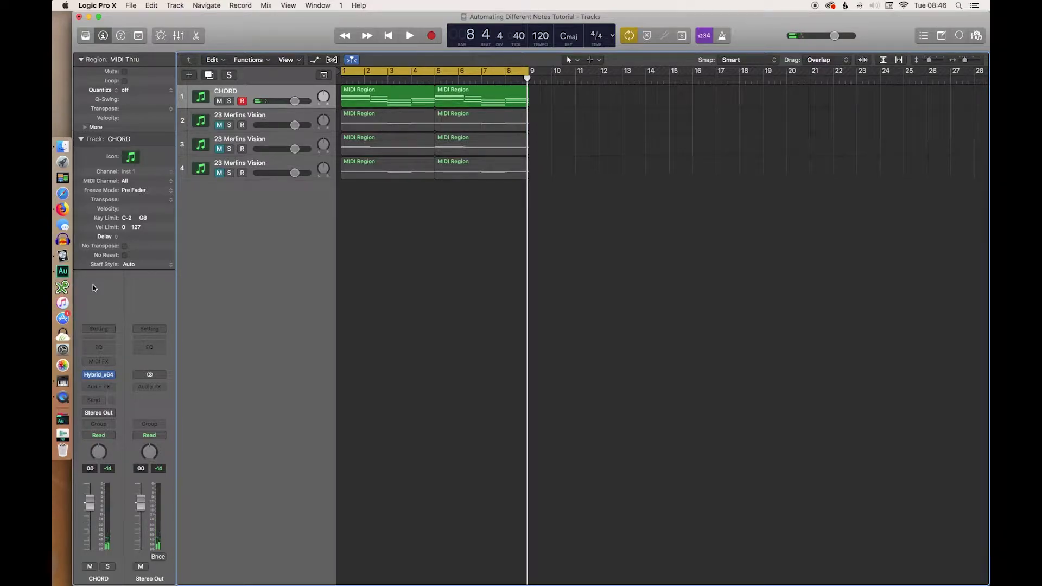
pyautogui.click(99, 375)
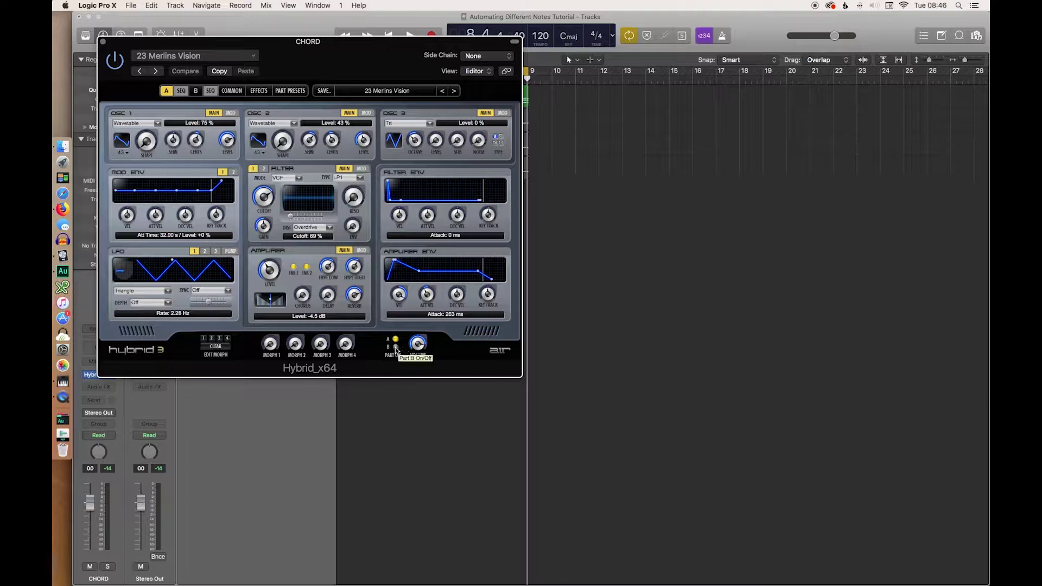
pyautogui.click(103, 44)
# Examine in the Piano Roll how the CHORD region's notes are split across the first regions of the three Merlins Vision tracks
pyautogui.click(394, 99)
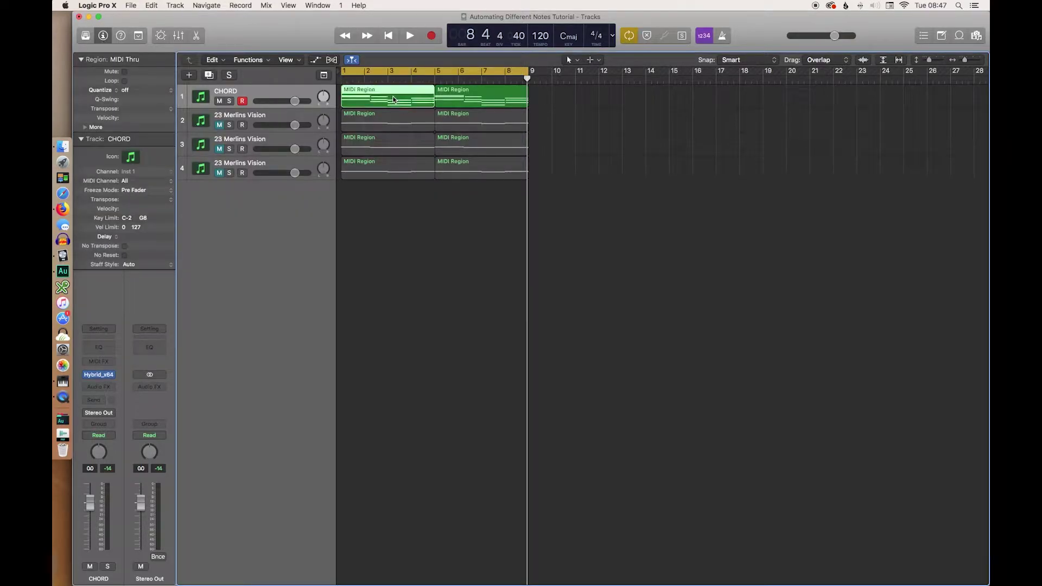
pyautogui.doubleClick(394, 99)
pyautogui.click(405, 101)
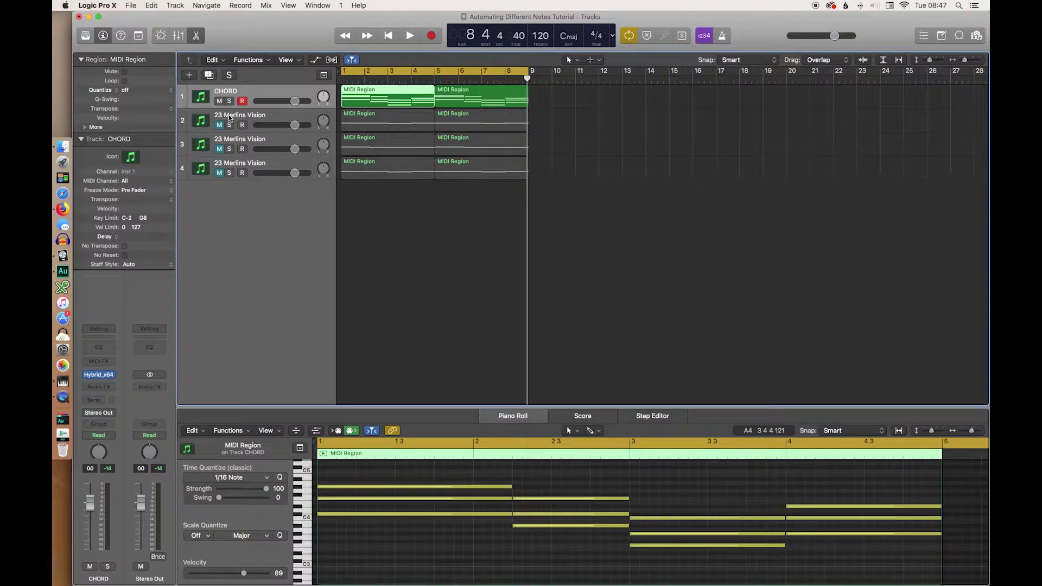
pyautogui.click(382, 117)
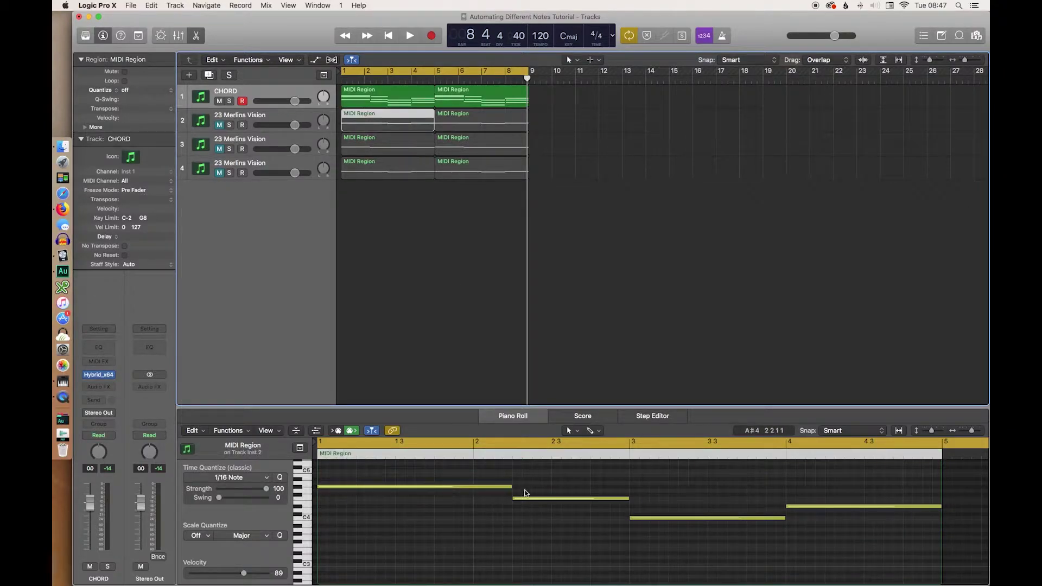
pyautogui.click(398, 142)
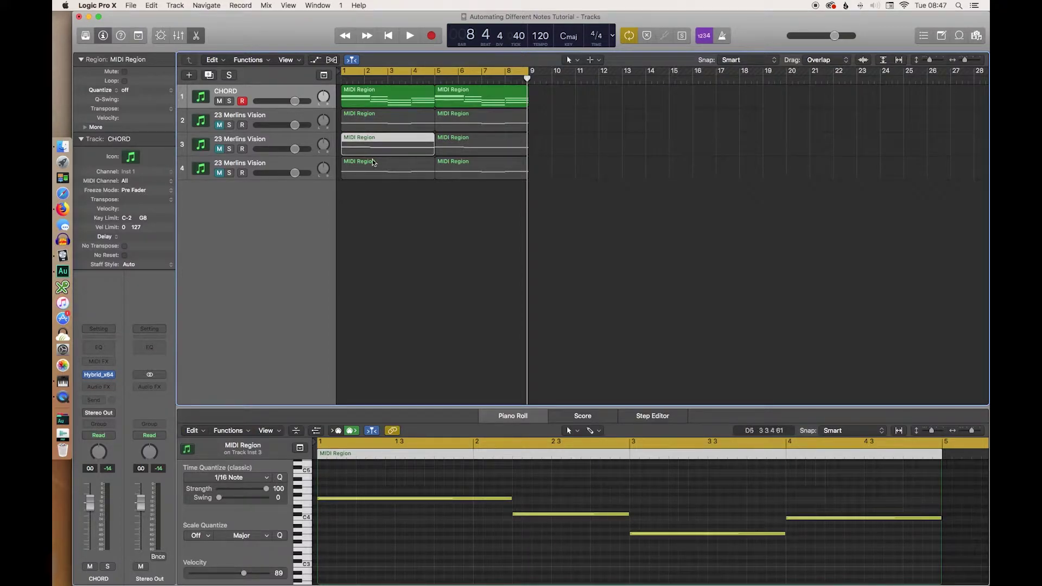
pyautogui.click(388, 168)
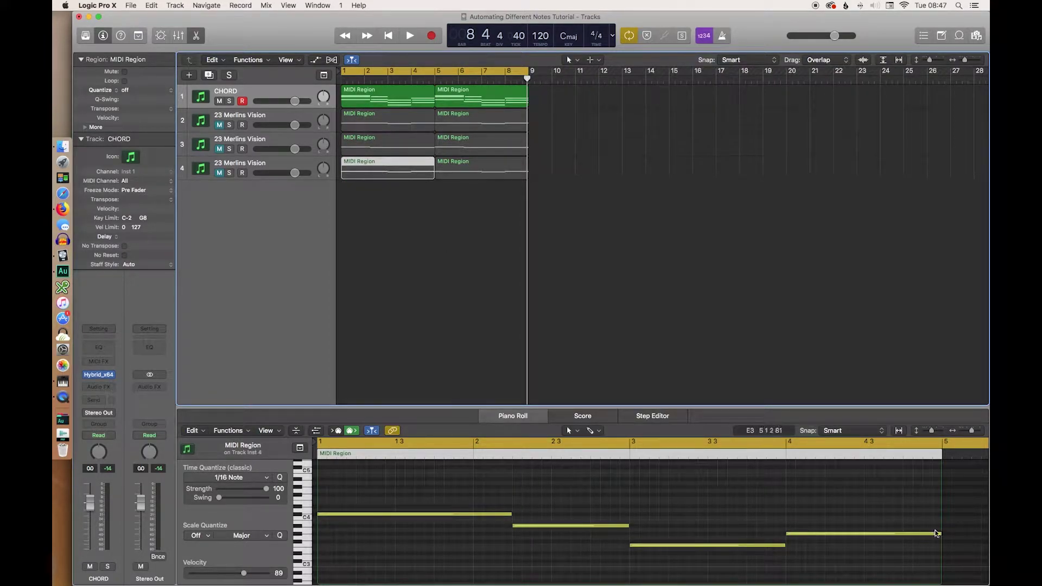
pyautogui.click(458, 288)
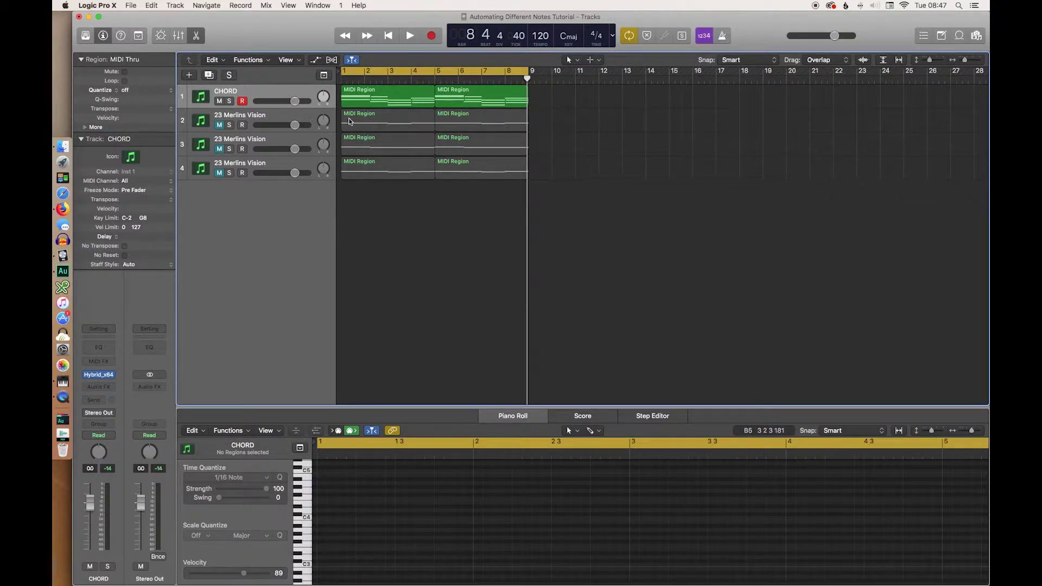
pyautogui.click(398, 119)
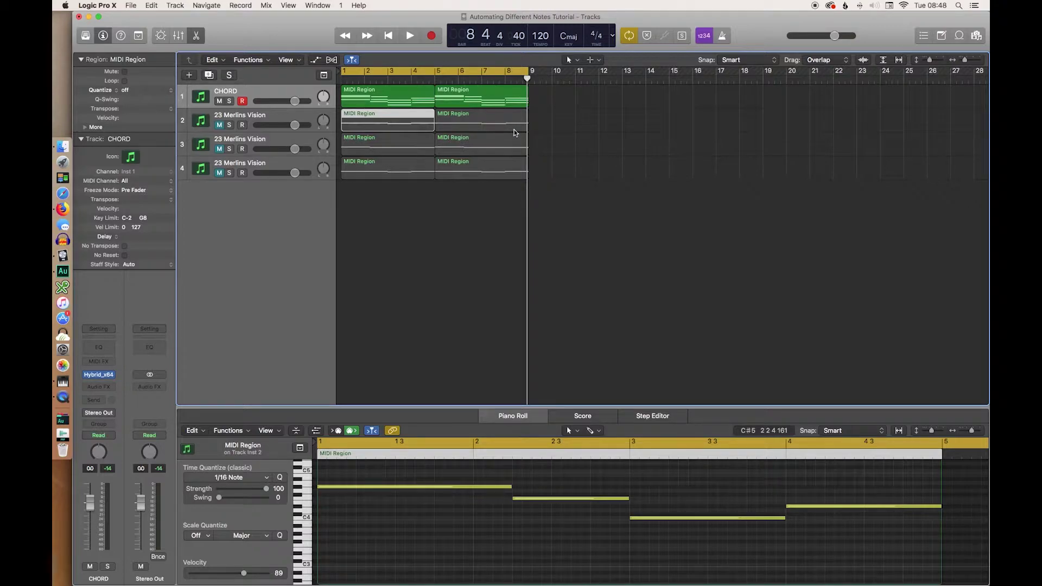
pyautogui.click(381, 102)
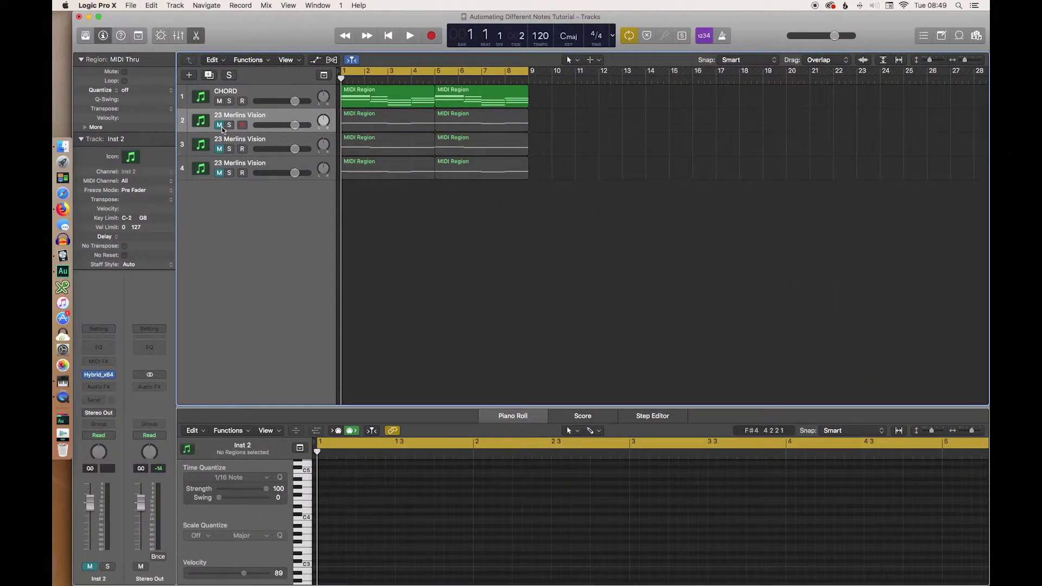
# Unmute track 2, mute the CHORD track, and audition track 2's single-note part from its first region
pyautogui.click(221, 125)
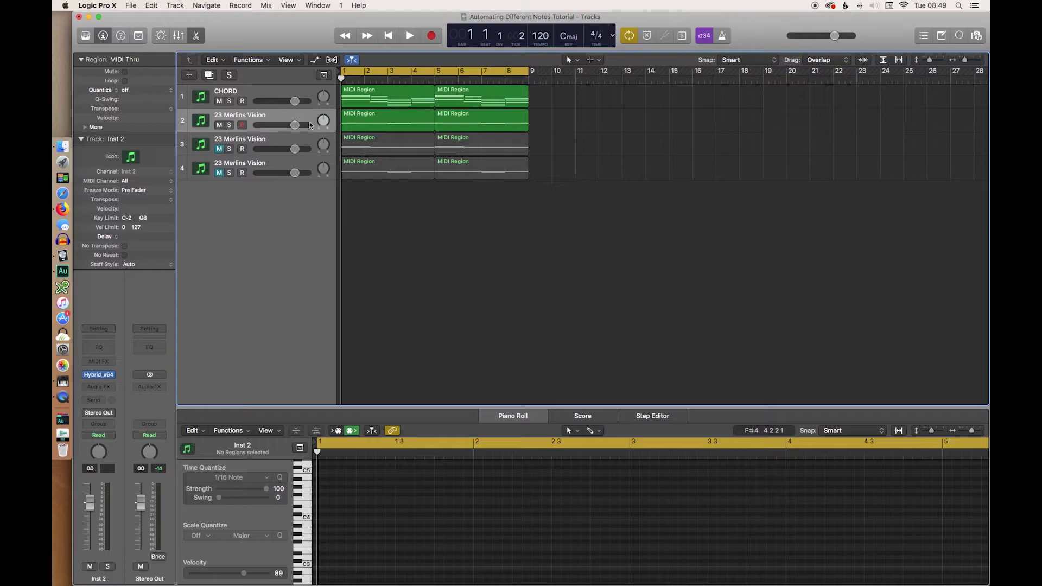
pyautogui.click(219, 101)
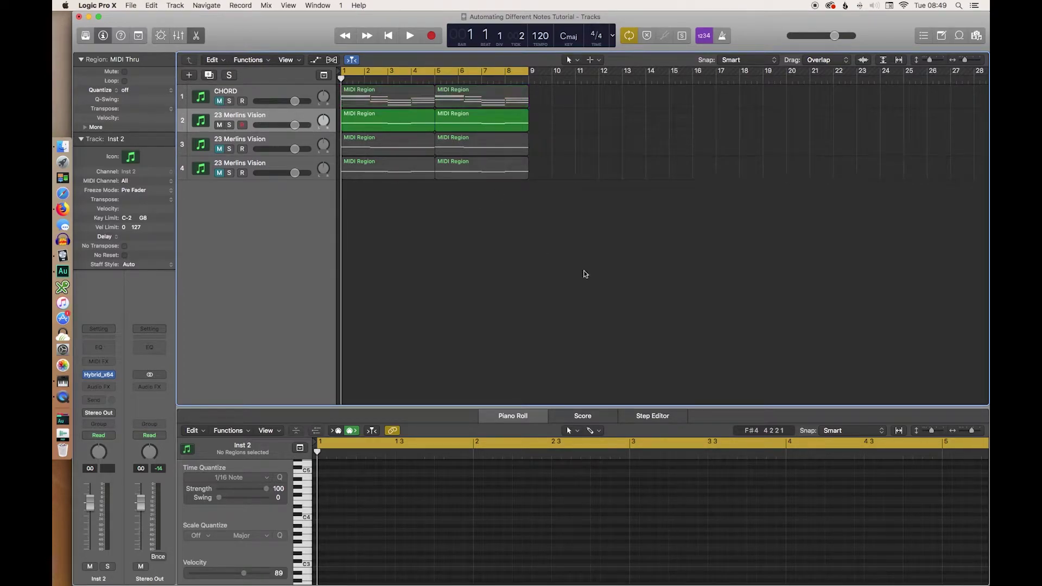
pyautogui.press('space')
pyautogui.click(353, 122)
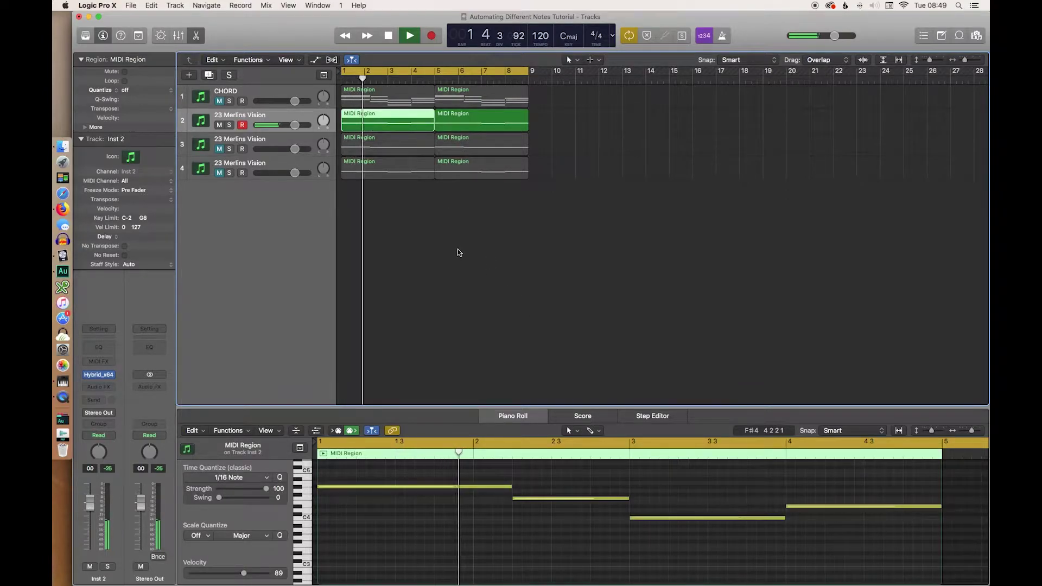
pyautogui.press('space')
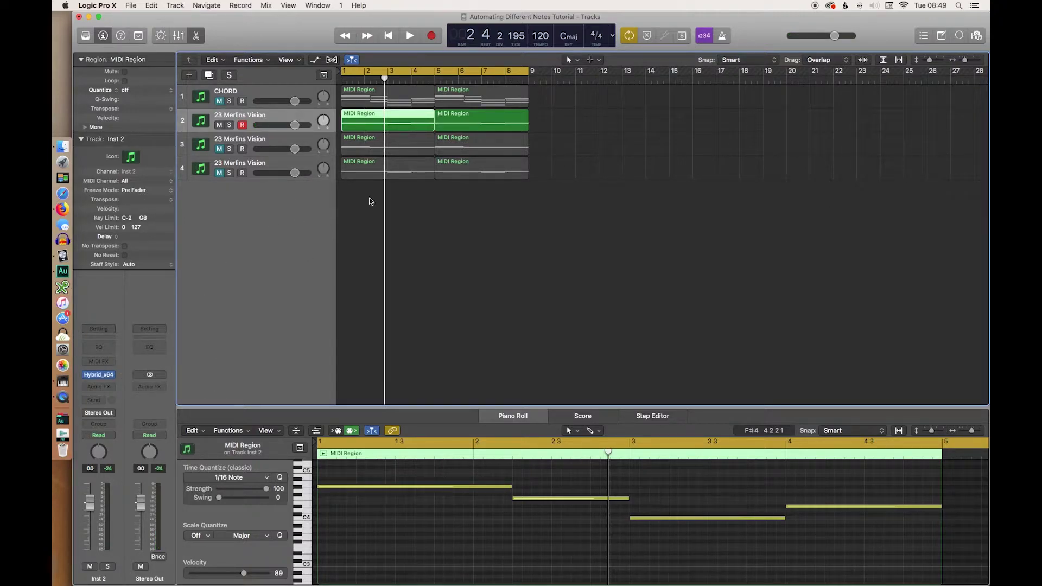
# Set track 2's automation mode to Latch and show track automation, with its Hybrid synth open clear of the regions
pyautogui.click(98, 435)
pyautogui.click(98, 452)
pyautogui.click(374, 224)
pyautogui.moveTo(374, 79); pyautogui.dragTo(312, 118)
pyautogui.click(98, 375)
pyautogui.click(315, 60)
pyautogui.moveTo(822, 196); pyautogui.dragTo(807, 146)
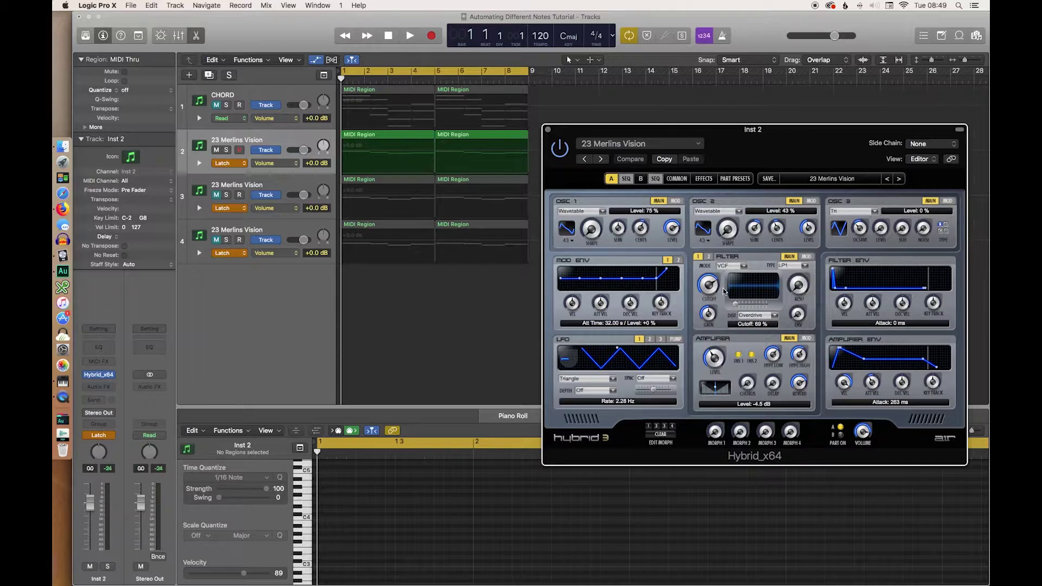
# Record a varying filter cutoff automation on track 2 during playback of bars 1 to 8
pyautogui.moveTo(712, 293)
pyautogui.mouseDown()
pyautogui.moveTo(707, 317)
pyautogui.moveTo(715, 296)
pyautogui.mouseUp()
pyautogui.press('space')
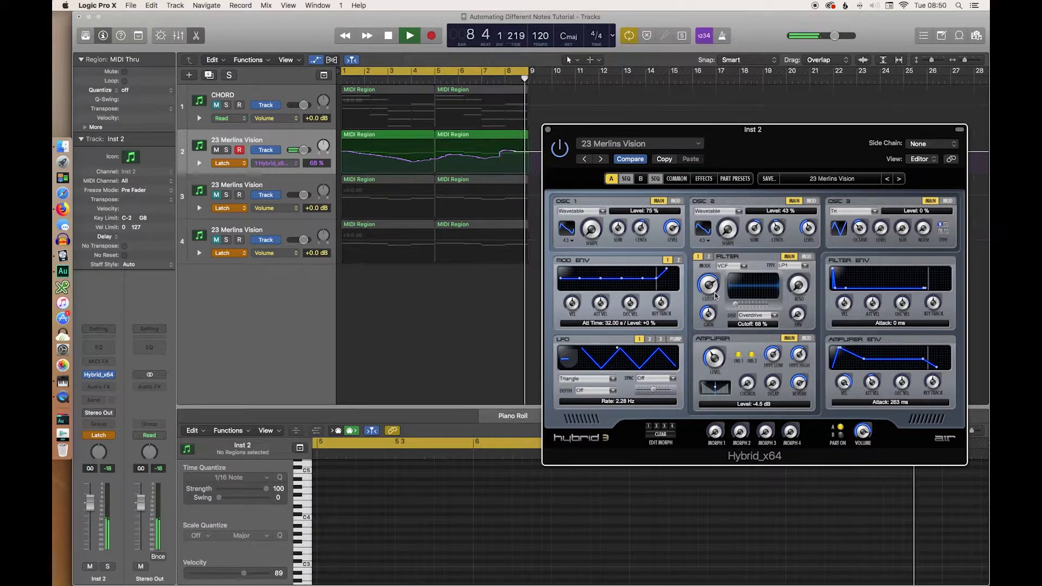
pyautogui.press('space')
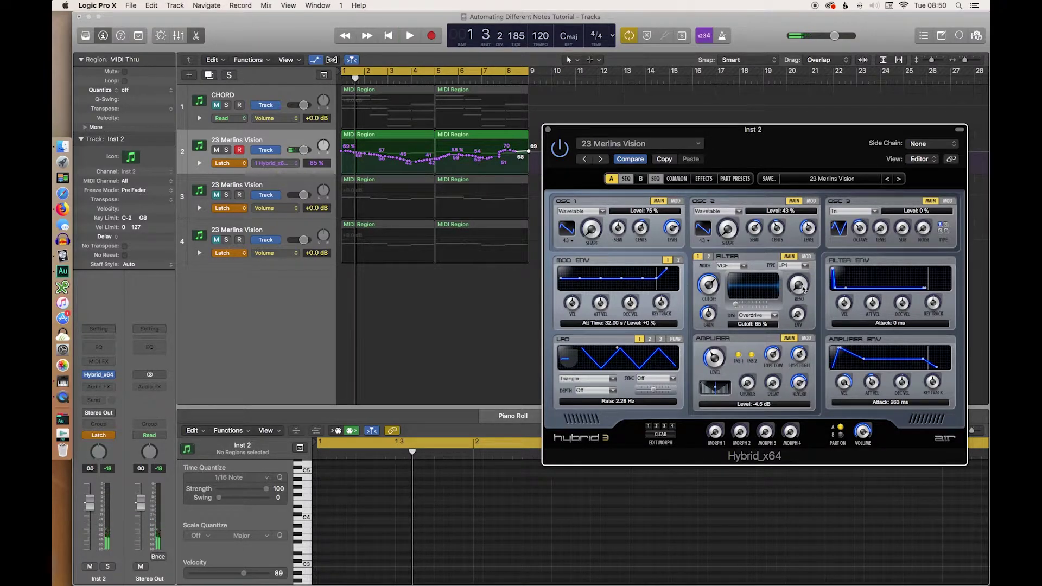
# Record a gently rising and falling filter resonance automation on track 2 over bars 1 to 8, and close its synth
pyautogui.press('space')
pyautogui.click(801, 291)
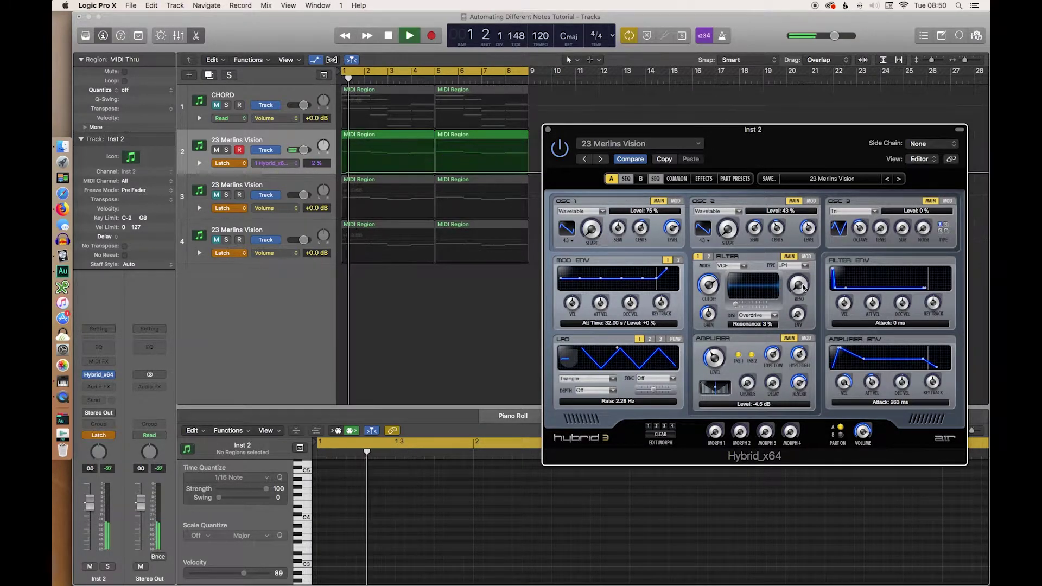
pyautogui.moveTo(804, 282); pyautogui.dragTo(804, 290)
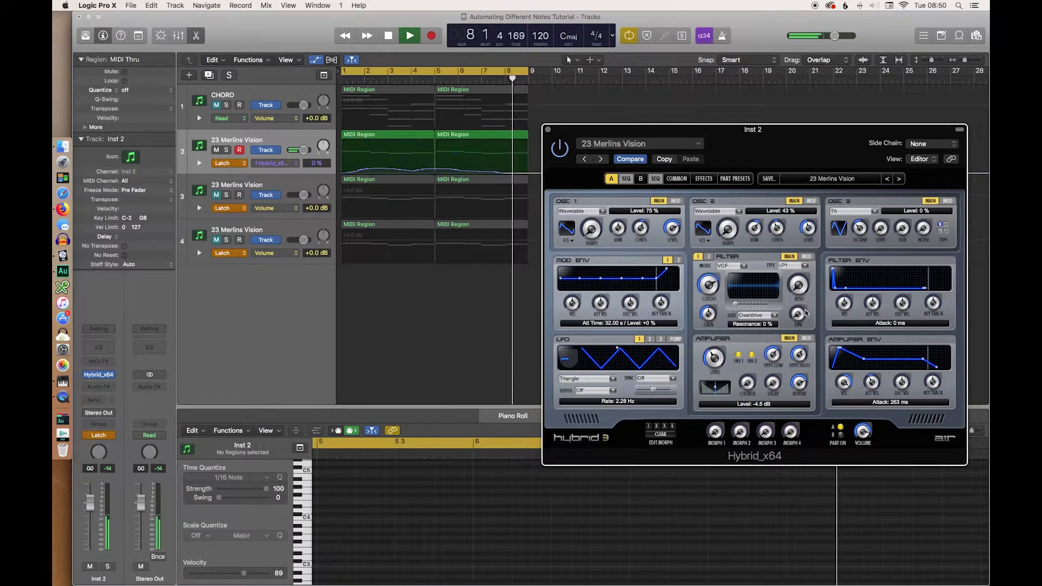
pyautogui.press('space')
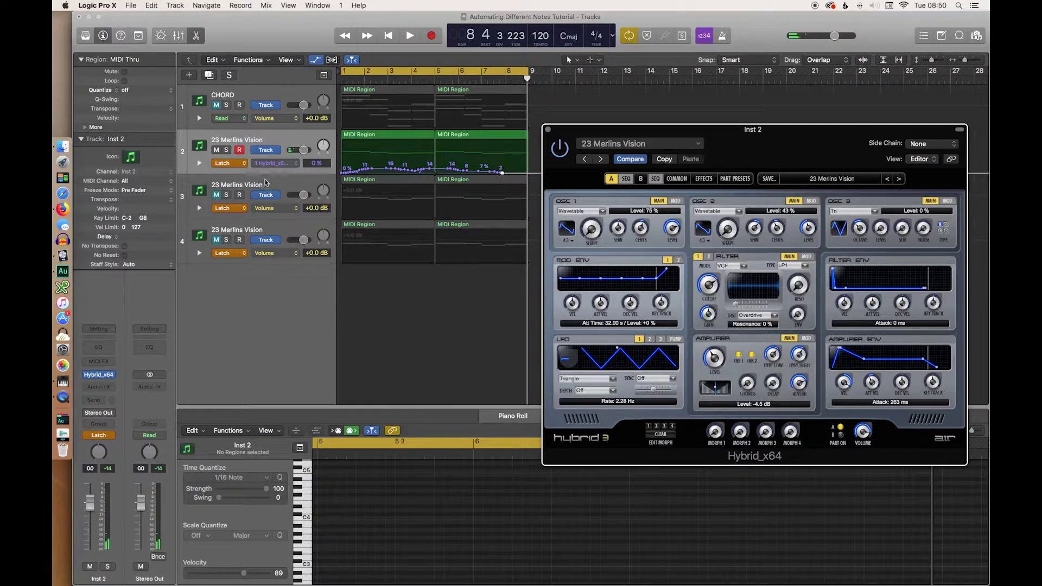
pyautogui.click(548, 130)
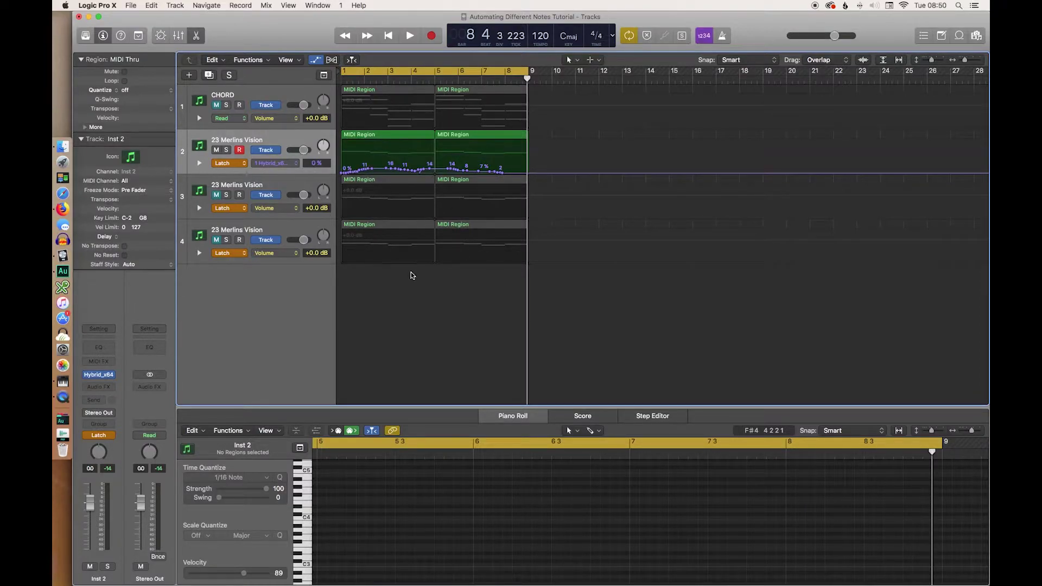
# Unmute track 3 in place of track 2 and record filter cutoff automation with its Hybrid synth over bars 1 to 8
pyautogui.click(255, 186)
pyautogui.click(99, 374)
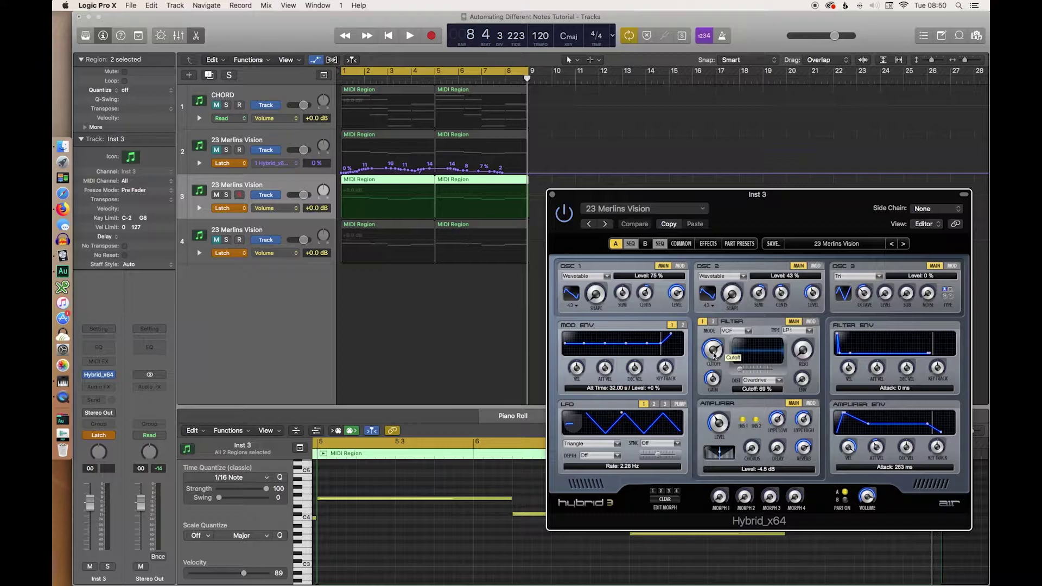
pyautogui.press('space')
pyautogui.moveTo(713, 353); pyautogui.dragTo(738, 372)
pyautogui.press('space')
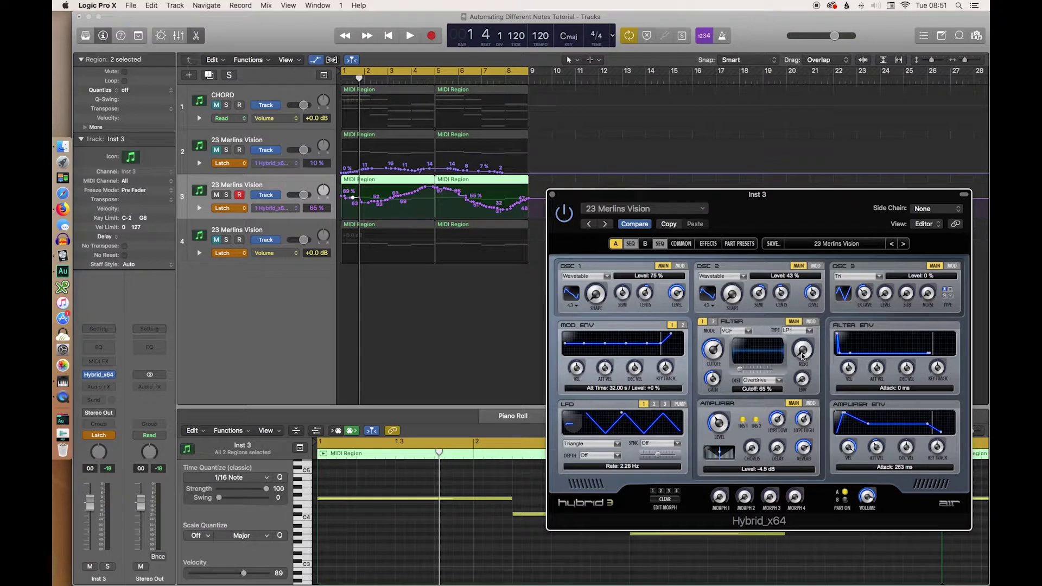
# Record filter resonance automation on track 3 that peaks near bar 5 and falls back by bar 8
pyautogui.press('space')
pyautogui.moveTo(806, 354); pyautogui.dragTo(824, 401)
pyautogui.press('space')
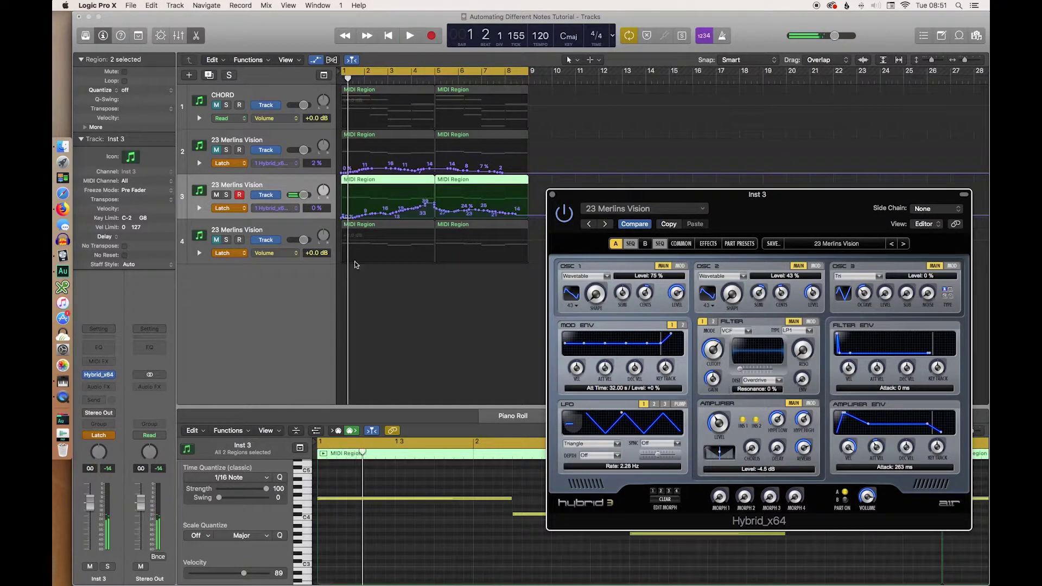
# Unmute track 4 in place of track 3 and record filter cutoff automation with its Hybrid synth over bars 1 to 8
pyautogui.click(263, 229)
pyautogui.click(349, 234)
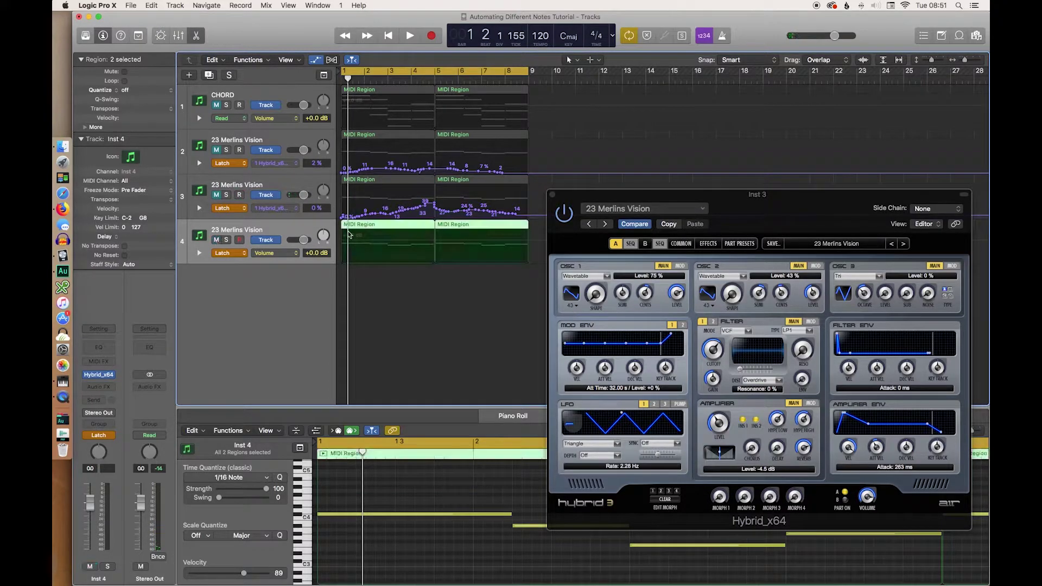
pyautogui.click(552, 194)
pyautogui.click(99, 375)
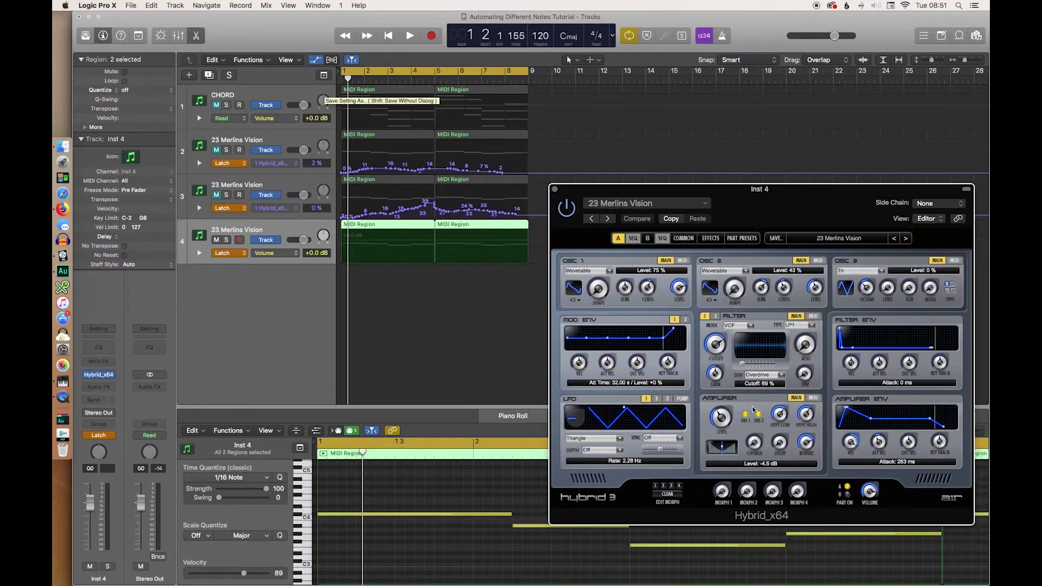
pyautogui.press('space')
pyautogui.moveTo(717, 351); pyautogui.dragTo(738, 364)
pyautogui.press('space')
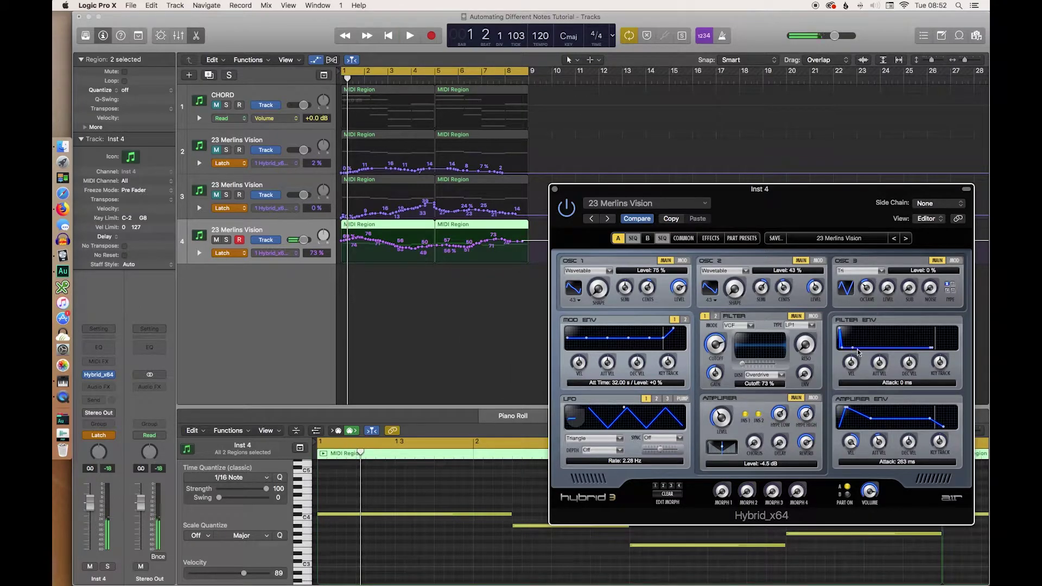
# Record filter resonance automation on track 4 that rises and falls over bars 1 to 8, and close its synth
pyautogui.press('space')
pyautogui.moveTo(809, 350); pyautogui.dragTo(809, 361)
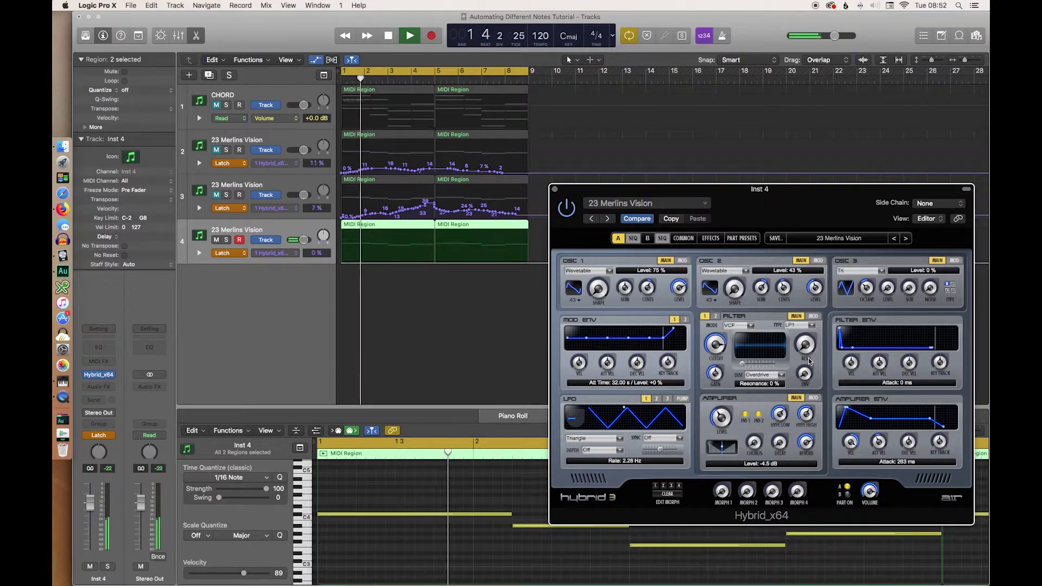
pyautogui.moveTo(809, 361); pyautogui.dragTo(825, 390)
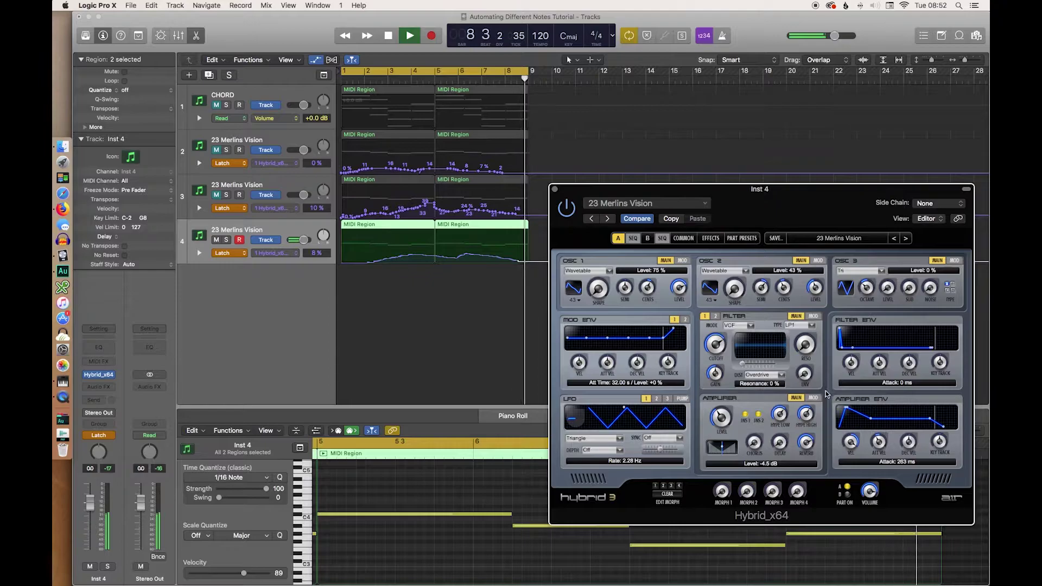
pyautogui.press('space')
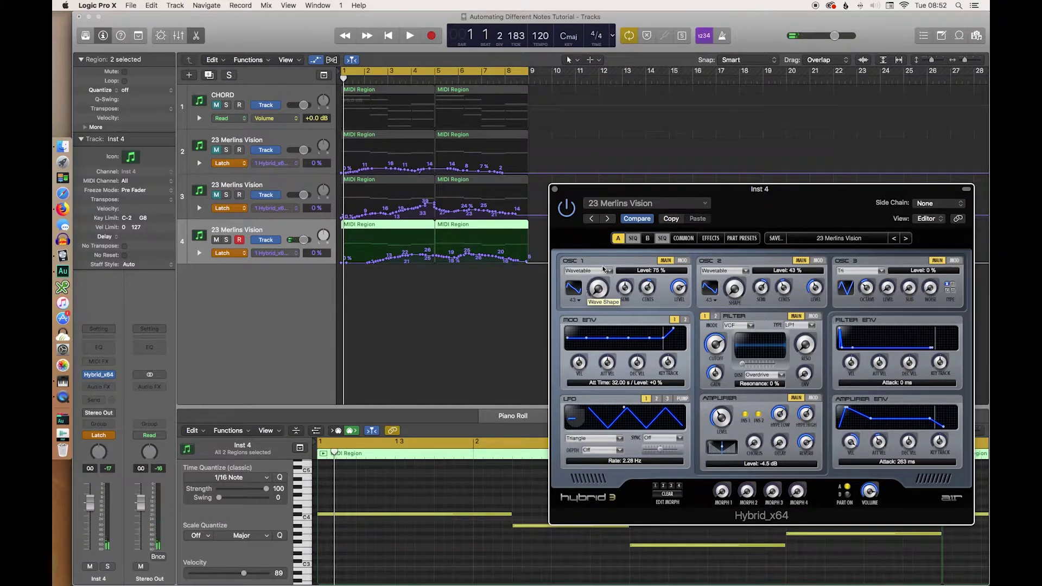
pyautogui.click(554, 190)
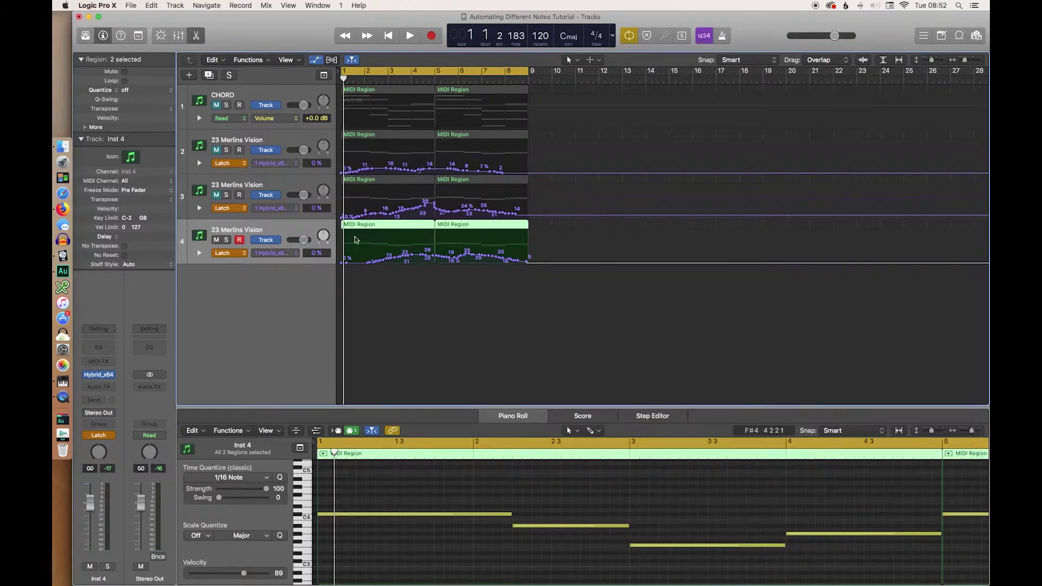
# Examine up close how the recorded resonance automation curves differ between tracks 2, 3 and 4
pyautogui.click(428, 83)
pyautogui.moveTo(966, 63); pyautogui.dragTo(970, 62)
pyautogui.hscroll(-1, 592, 179)
pyautogui.moveTo(492, 209); pyautogui.dragTo(465, 209)
pyautogui.moveTo(609, 206); pyautogui.dragTo(529, 209)
pyautogui.hscroll(10, 680, 223)
pyautogui.hscroll(-10, 679, 223)
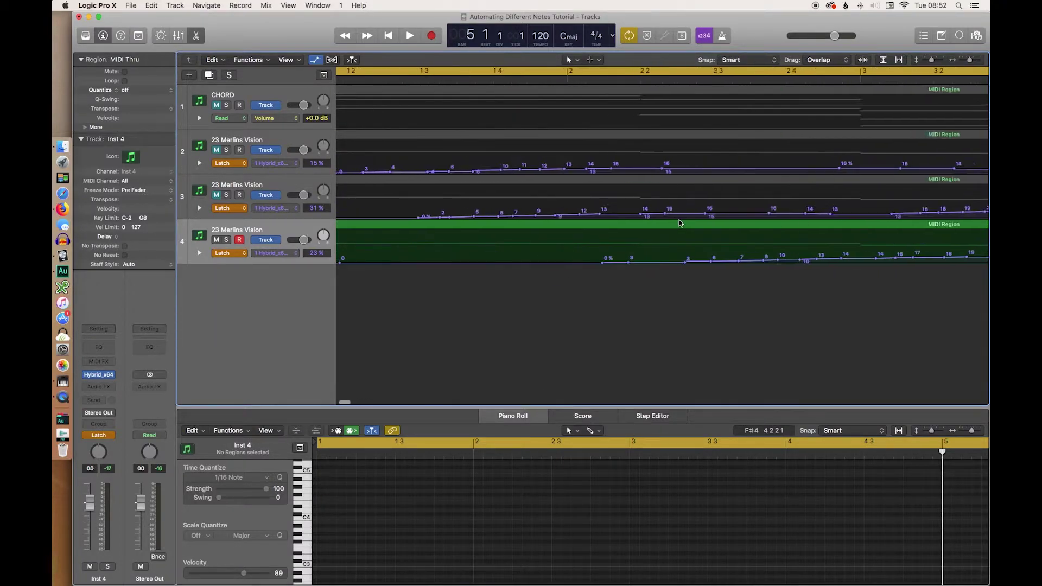
# Display the filter cutoff automation on the synth tracks and examine how its curves differ between tracks 2, 3 and 4
pyautogui.click(288, 208)
pyautogui.click(313, 195)
pyautogui.hscroll(8, 651, 217)
pyautogui.hscroll(8, 816, 213)
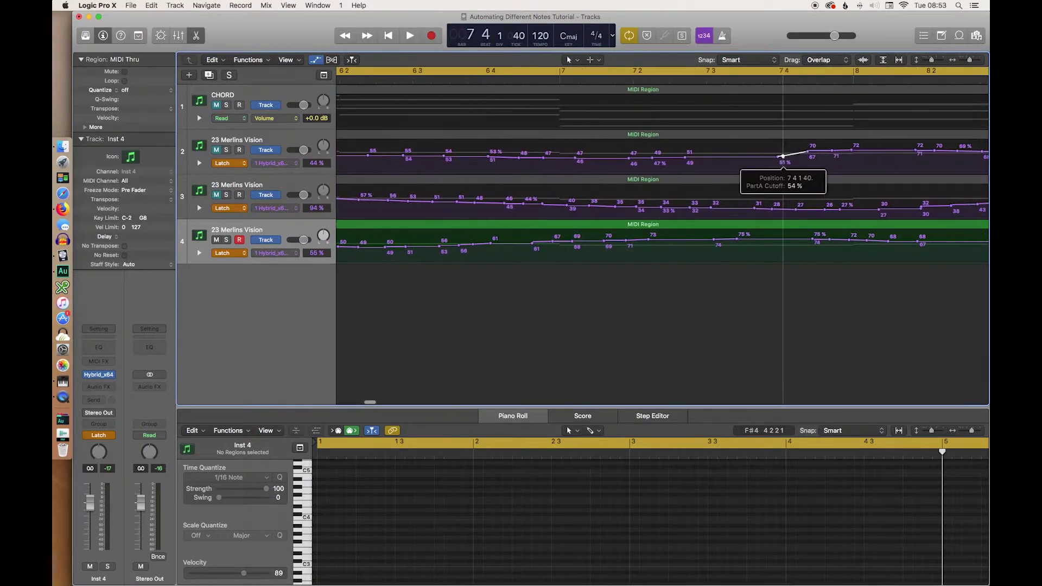
pyautogui.moveTo(892, 240); pyautogui.dragTo(898, 241)
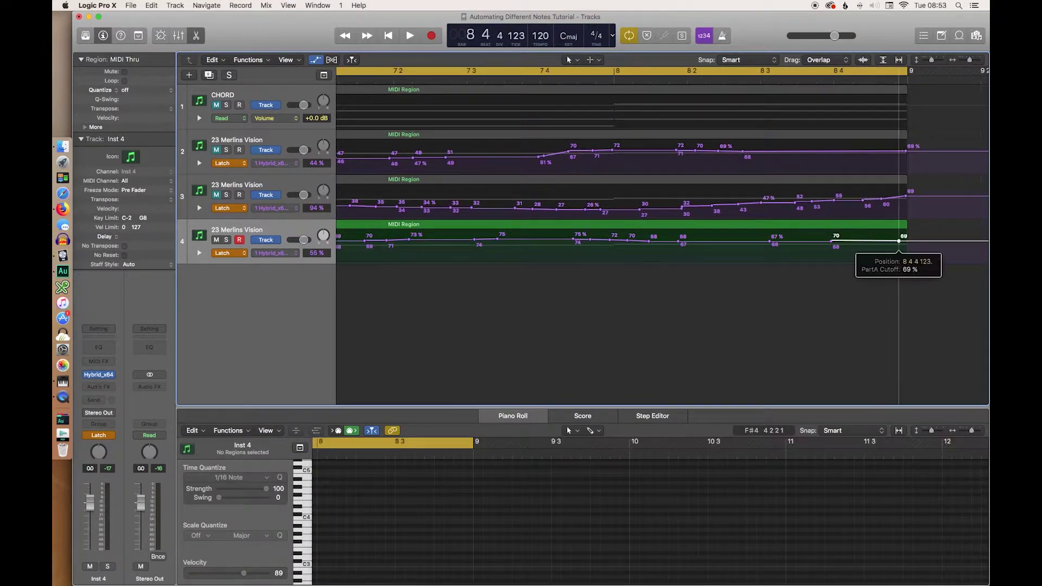
pyautogui.hscroll(-20, 895, 240)
pyautogui.scroll(-10, 378, 144)
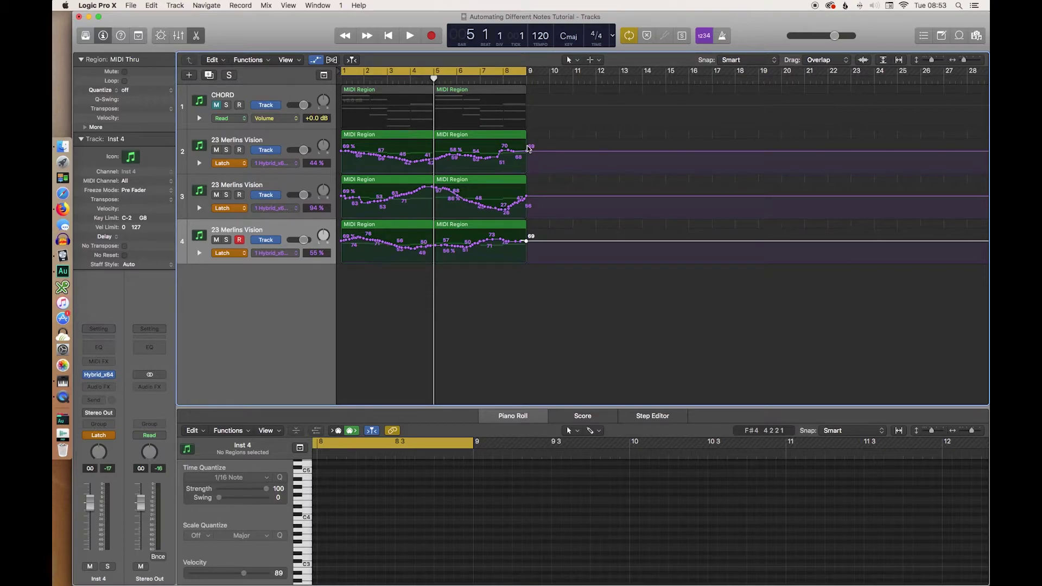
# Insert a stereo Tremolo on Inst 2 in the mixer with a rate of 0.13 Hz and a depth of 30%
pyautogui.press('x')
pyautogui.moveTo(395, 34); pyautogui.dragTo(729, 278)
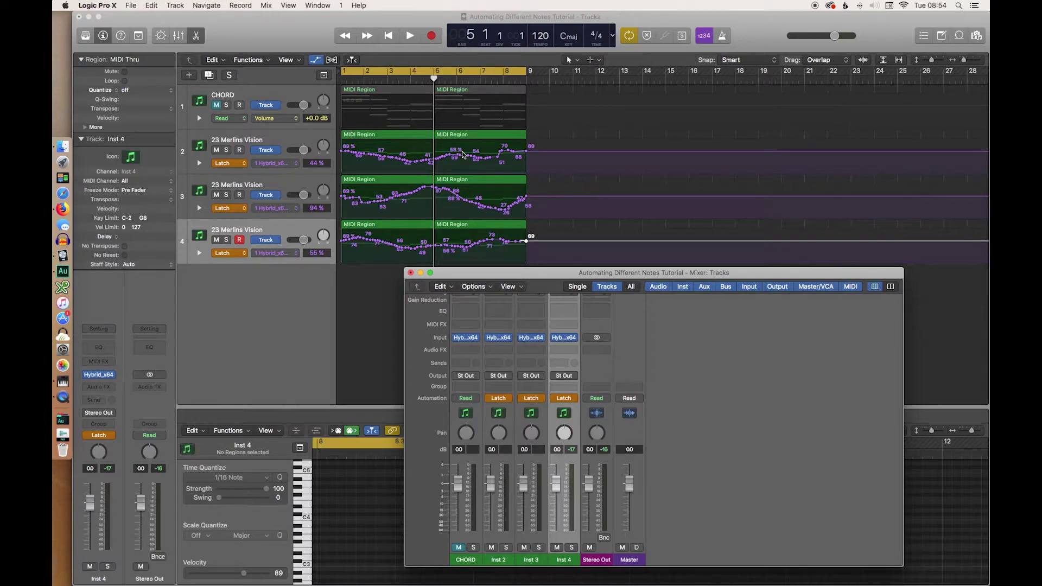
pyautogui.click(476, 350)
pyautogui.click(402, 353)
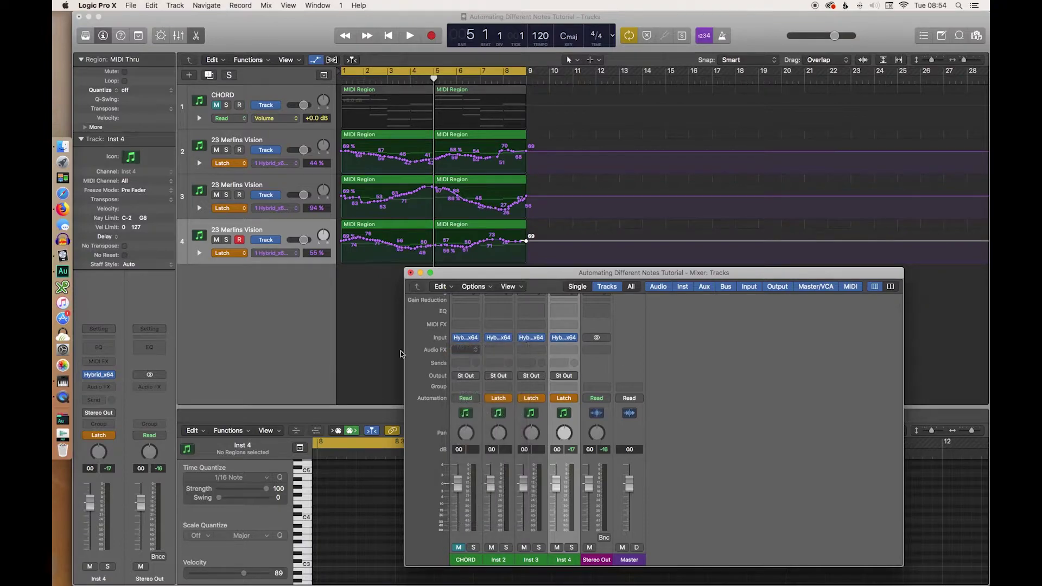
pyautogui.click(506, 351)
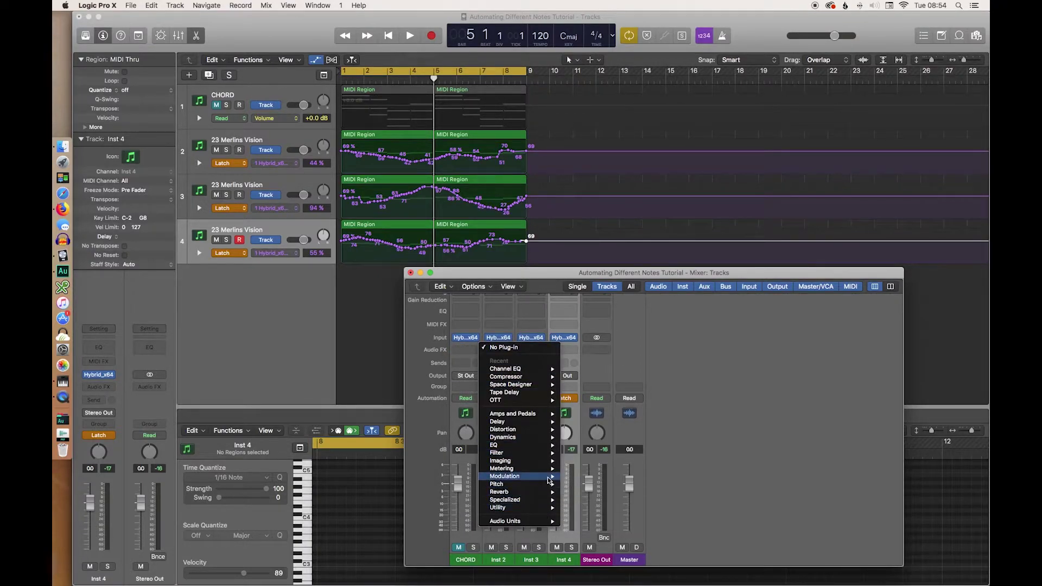
pyautogui.moveTo(549, 481)
pyautogui.click(653, 554)
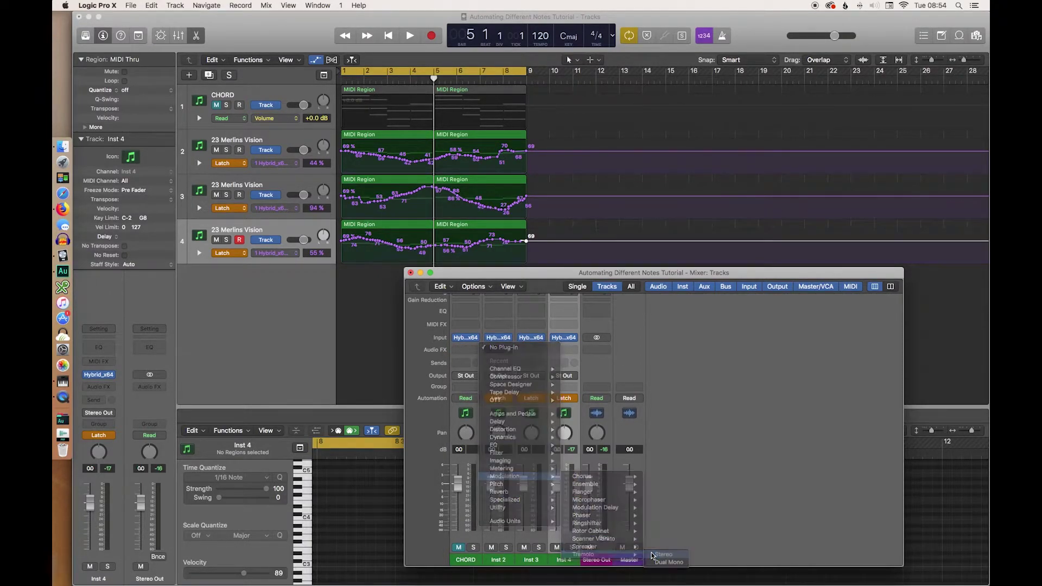
pyautogui.moveTo(181, 135); pyautogui.dragTo(184, 205)
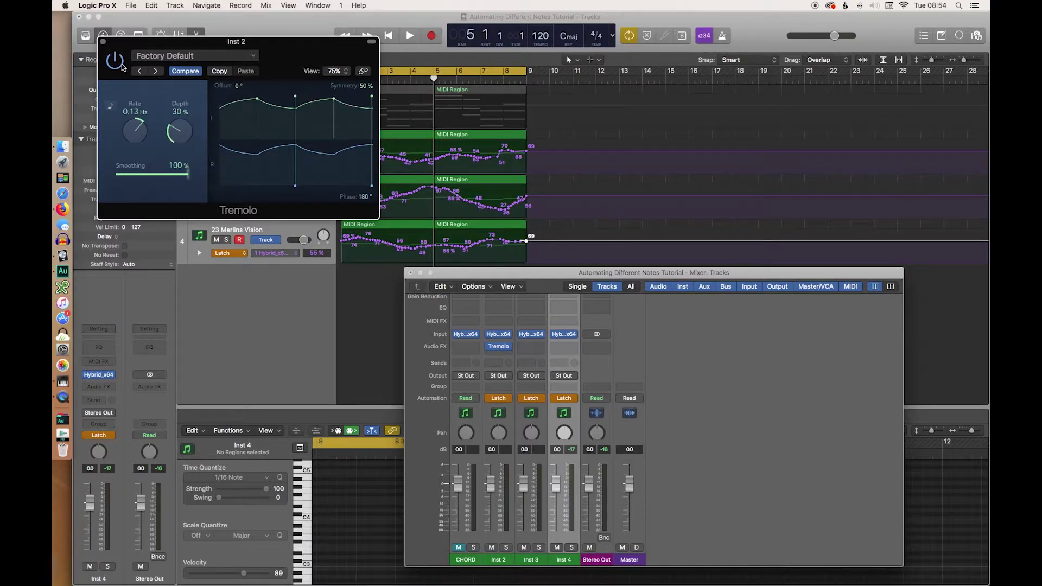
# Insert a Tremolo on Inst 3 with a rate of 0.11 Hz and 30% depth, and place its window below the Inst 2 Tremolo
pyautogui.click(541, 349)
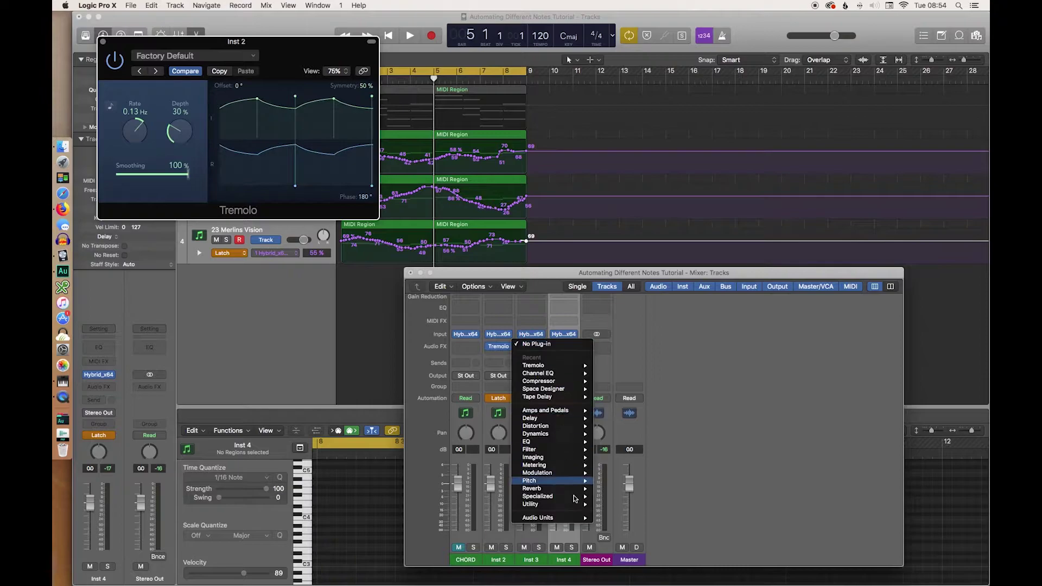
pyautogui.moveTo(576, 473)
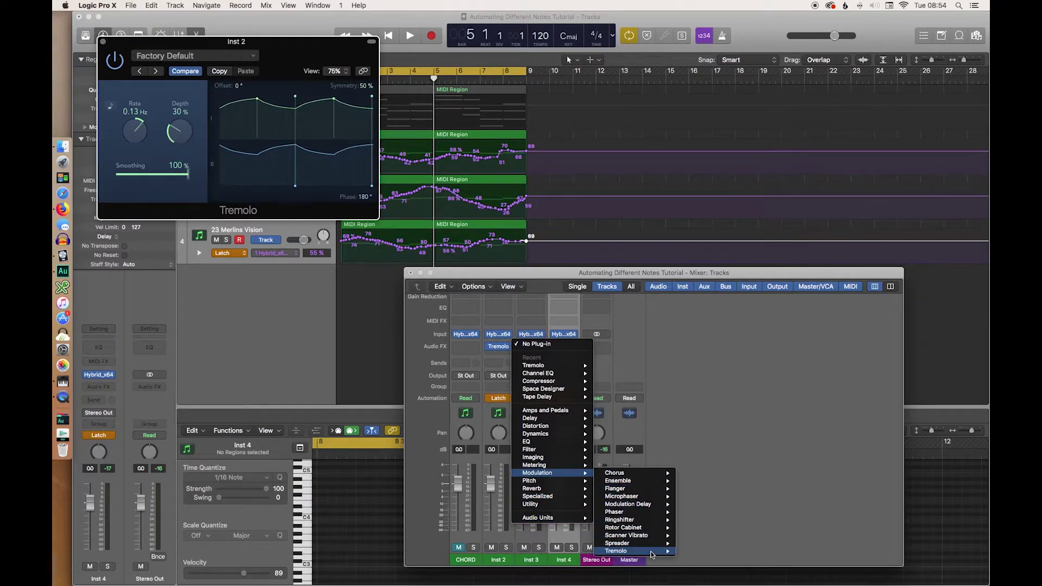
pyautogui.click(696, 552)
pyautogui.moveTo(197, 147); pyautogui.dragTo(206, 229)
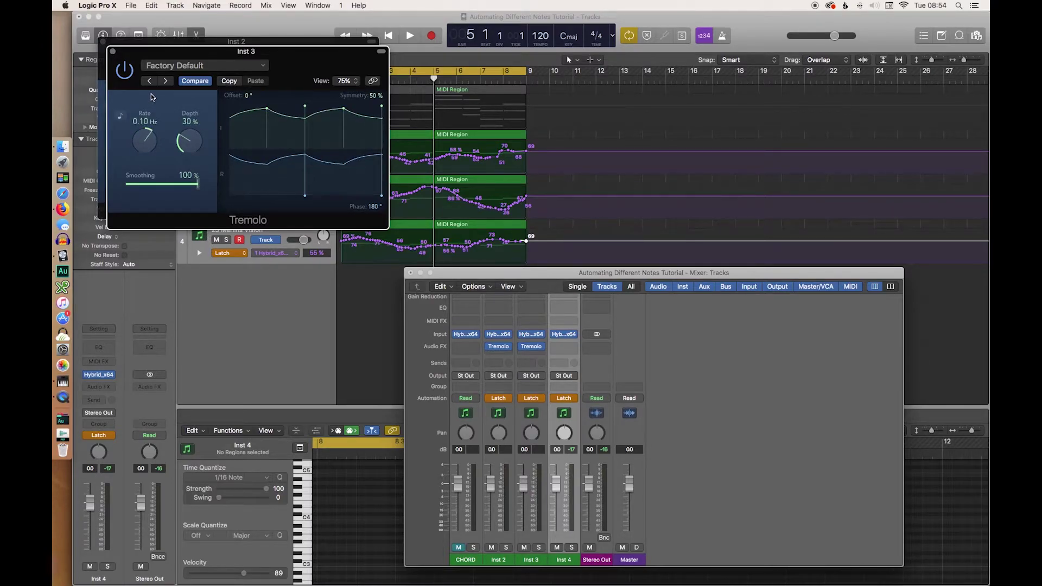
pyautogui.moveTo(280, 66); pyautogui.dragTo(282, 227)
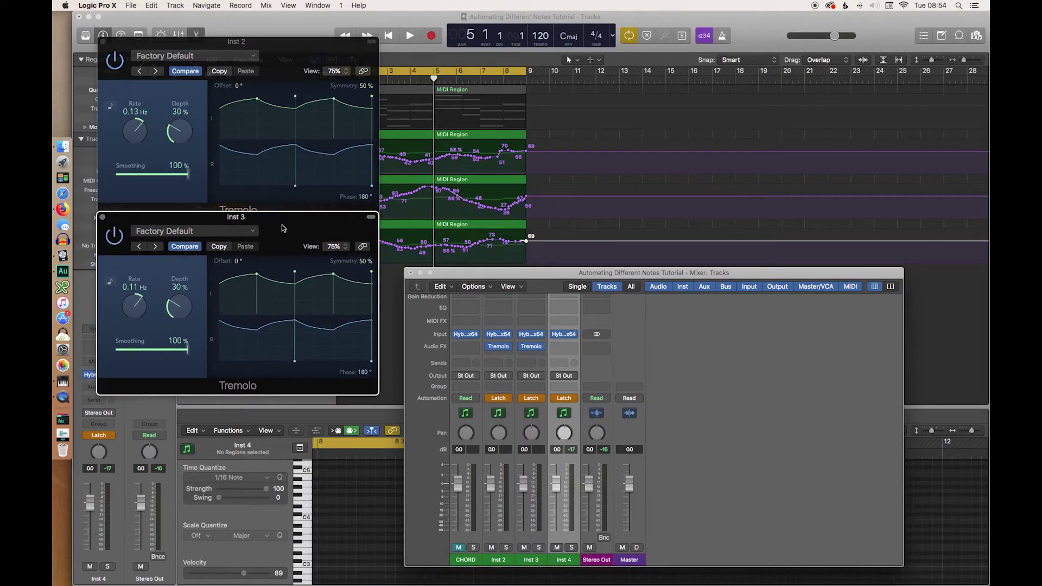
# Insert a Tremolo on Inst 4 with a rate of 0.16 Hz and 30% depth, and place its window beside the Inst 2 Tremolo
pyautogui.click(574, 347)
pyautogui.moveTo(622, 475)
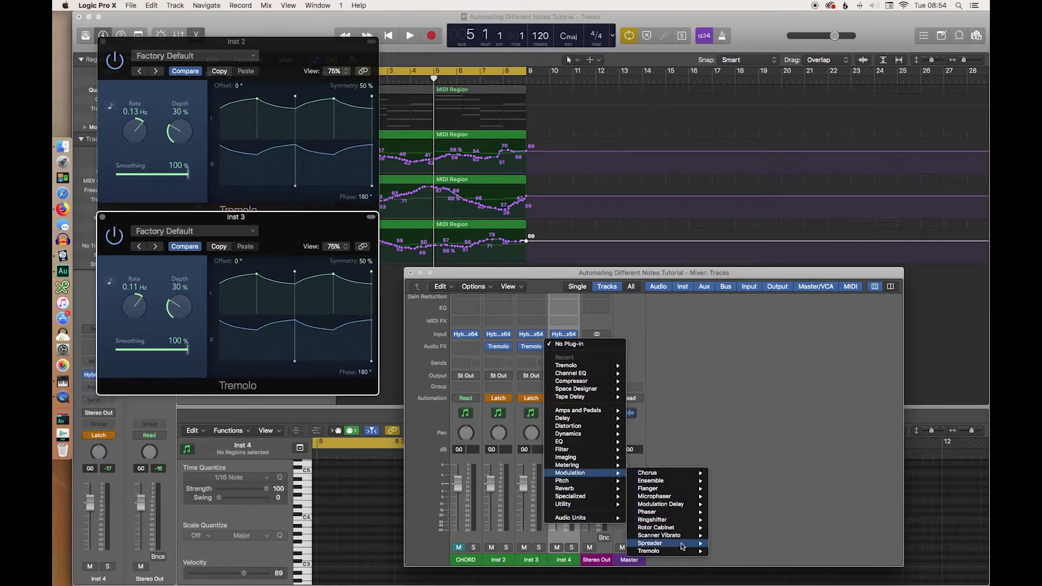
pyautogui.click(722, 552)
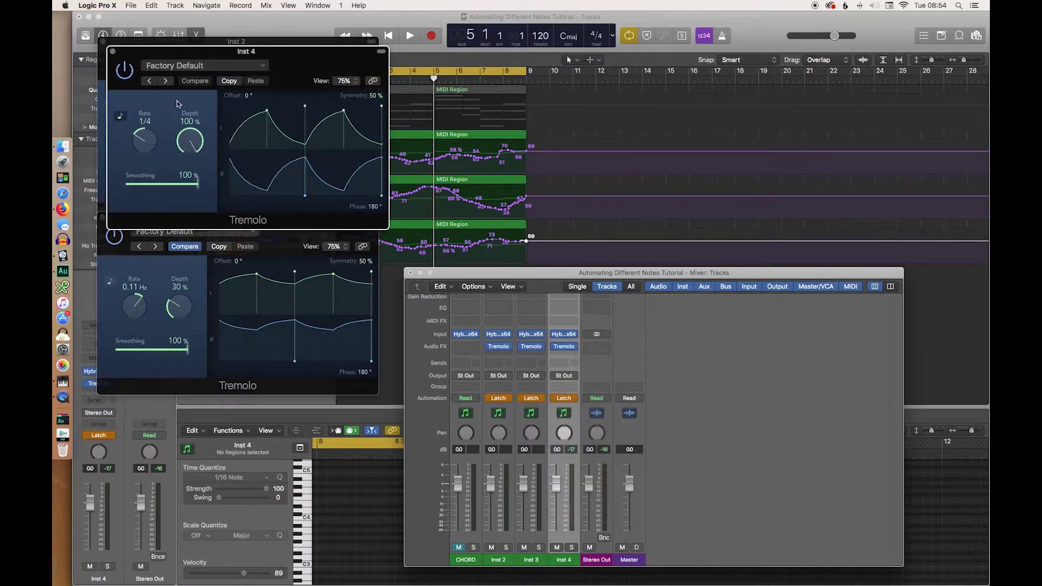
pyautogui.moveTo(287, 59); pyautogui.dragTo(623, 43)
pyautogui.moveTo(527, 129); pyautogui.dragTo(539, 233)
pyautogui.moveTo(479, 126); pyautogui.dragTo(480, 78)
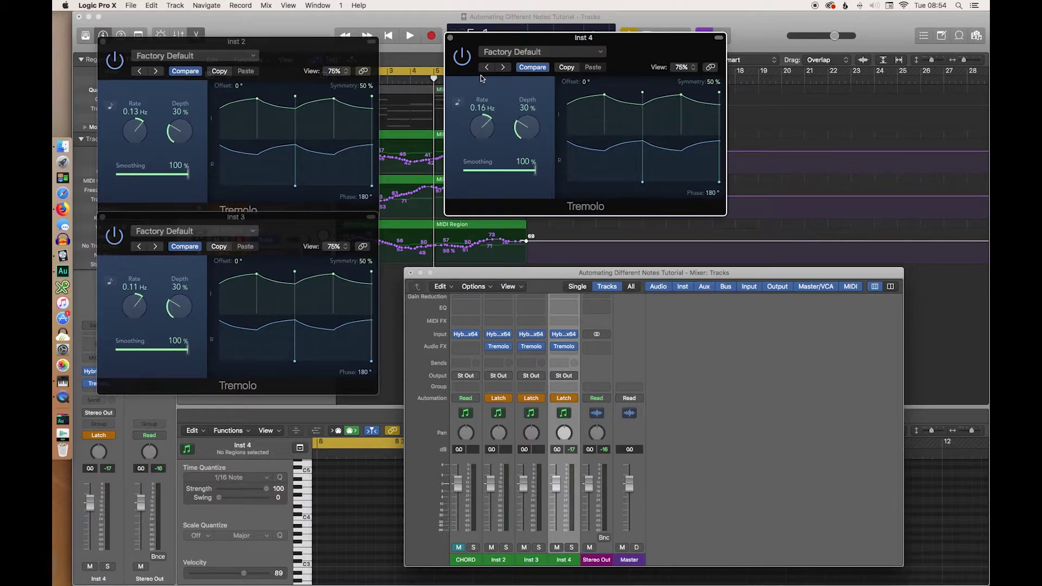
pyautogui.moveTo(482, 42); pyautogui.dragTo(418, 53)
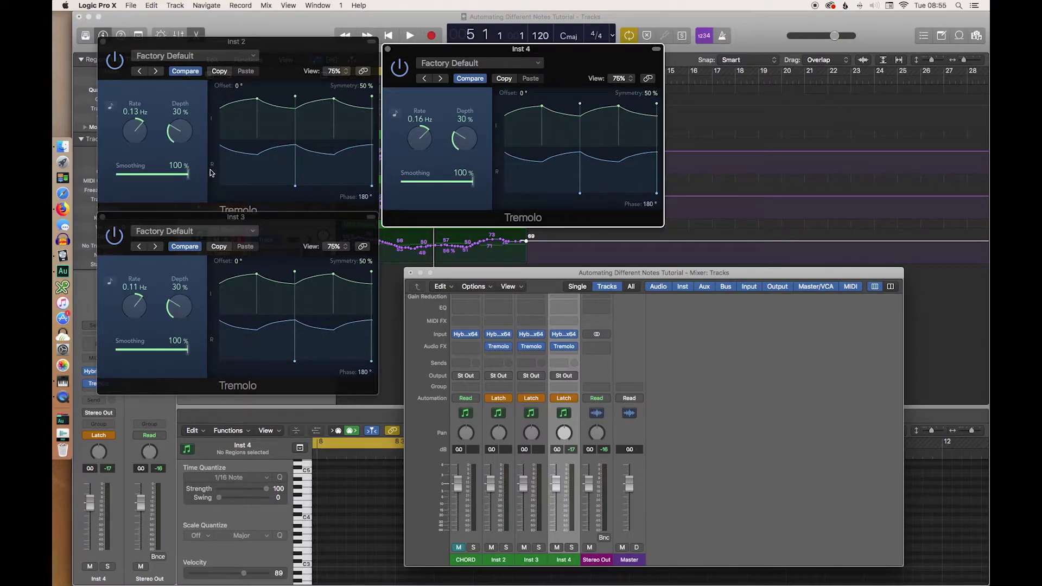
# Try a 94% tremolo depth on Inst 2, return it to 30%, and close the Tremolo windows and the mixer
pyautogui.moveTo(186, 133); pyautogui.dragTo(177, 40)
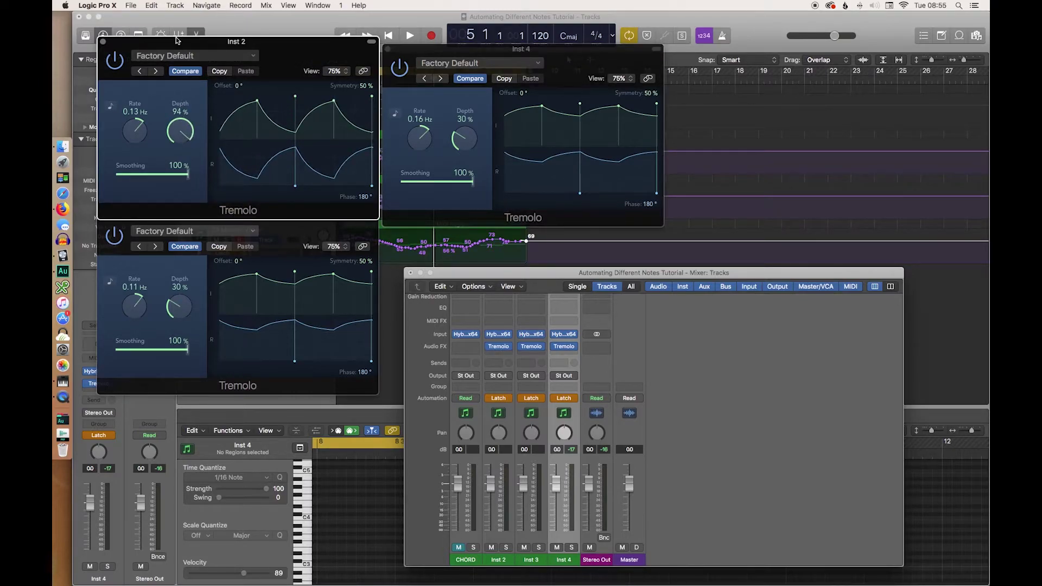
pyautogui.moveTo(176, 40); pyautogui.dragTo(185, 133)
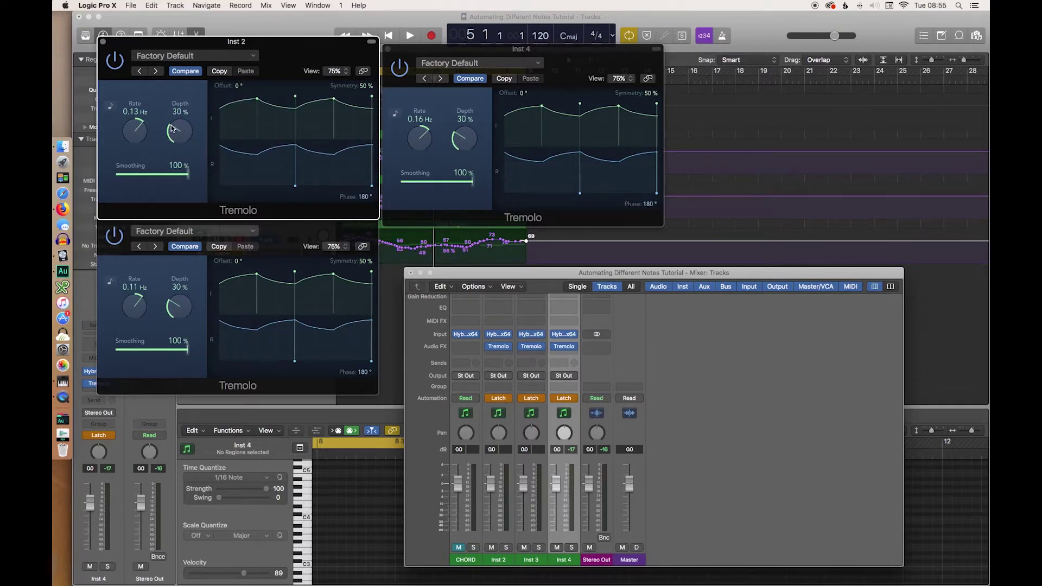
pyautogui.click(104, 45)
pyautogui.click(103, 217)
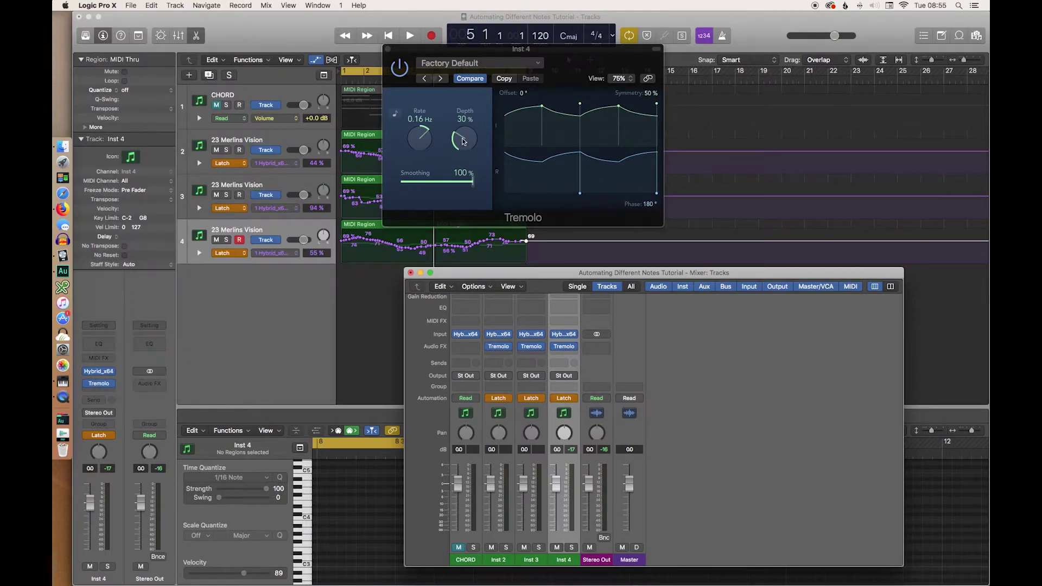
pyautogui.click(388, 49)
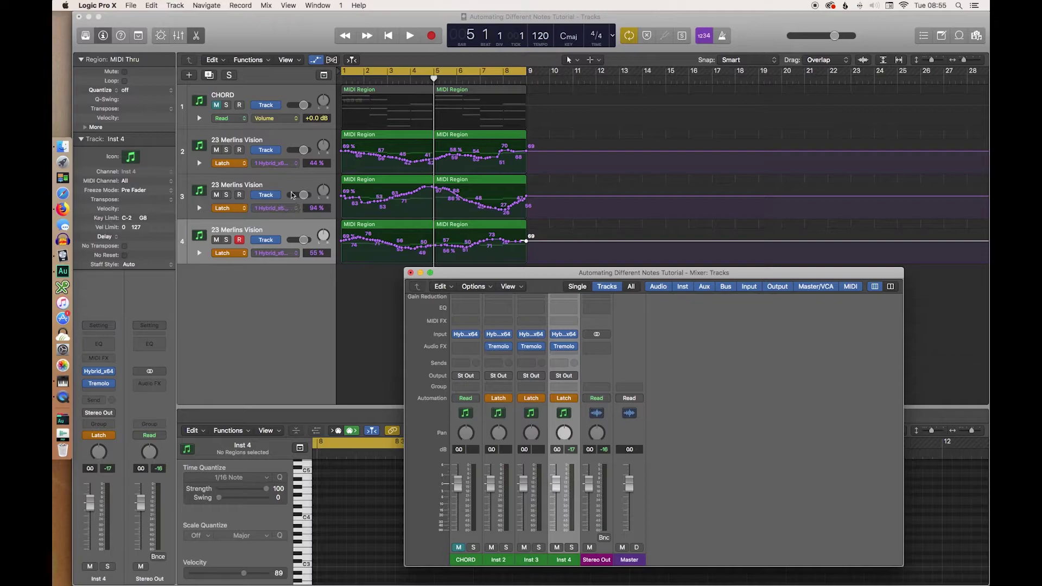
pyautogui.click(410, 272)
# Solo the CHORD track, listen to the original chords up to the end of bar 8, and remove the solo
pyautogui.click(229, 105)
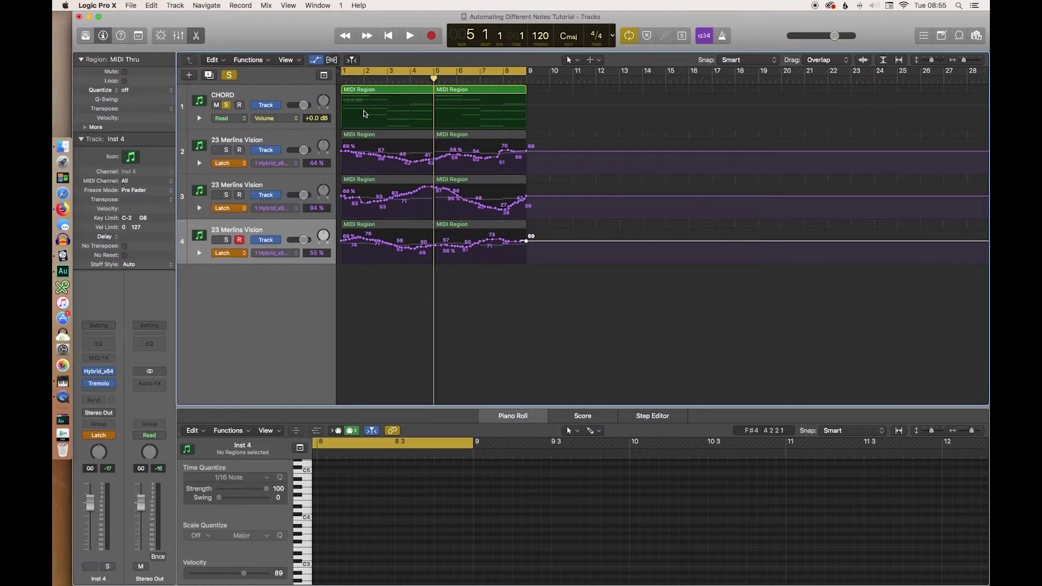
pyautogui.press('space')
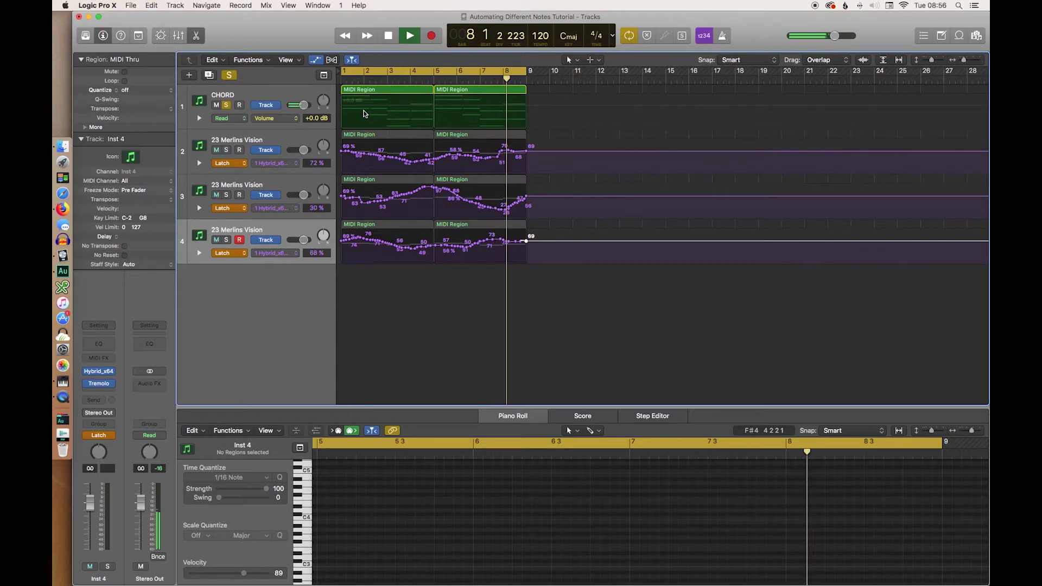
pyautogui.press('space')
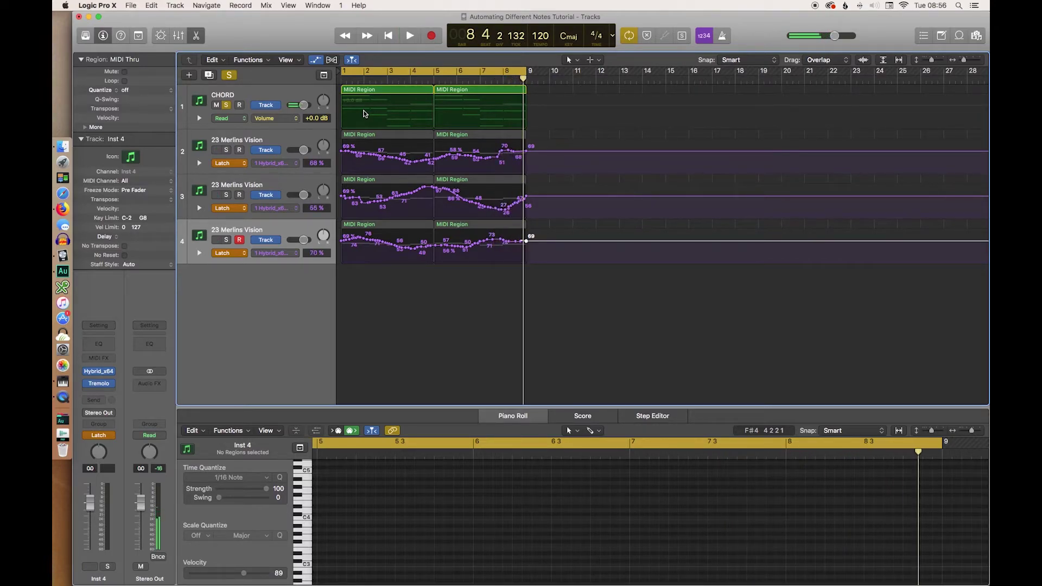
pyautogui.click(227, 105)
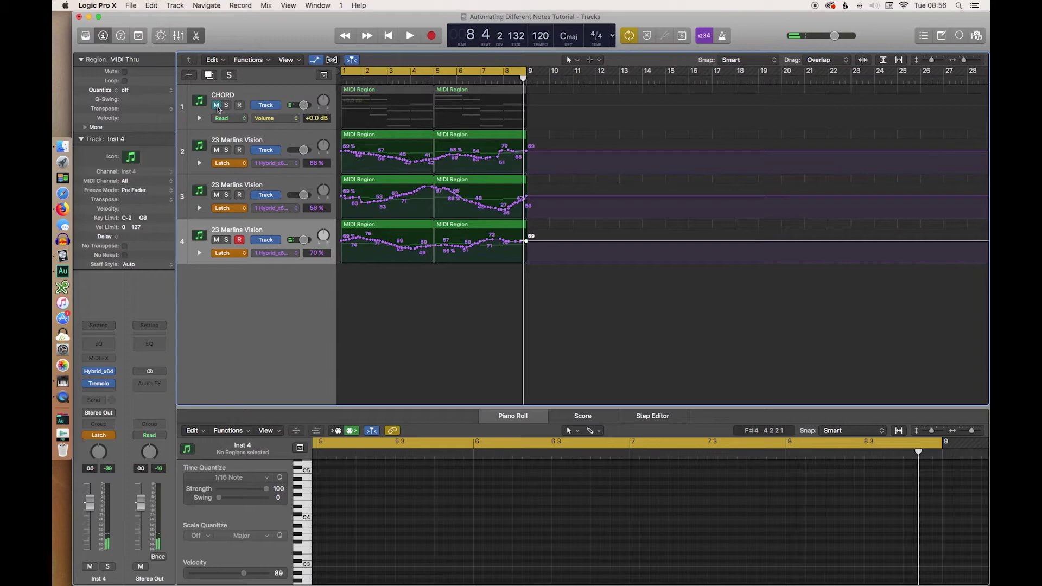
# Play the three automated synth tracks together from bar 1 to the end of bar 8 to compare them with the original
pyautogui.click(364, 79)
pyautogui.press('Return')
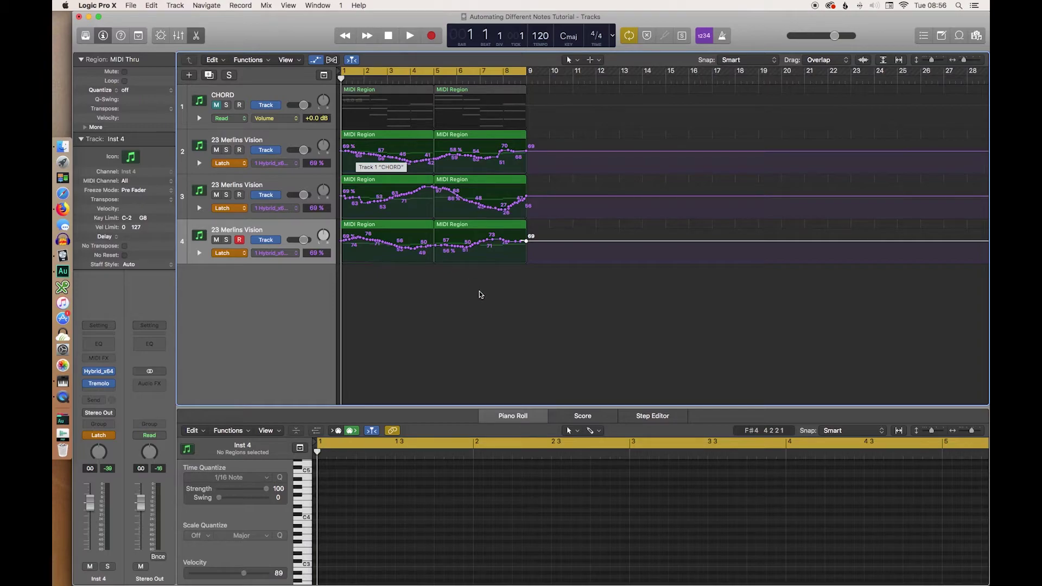
pyautogui.press('space')
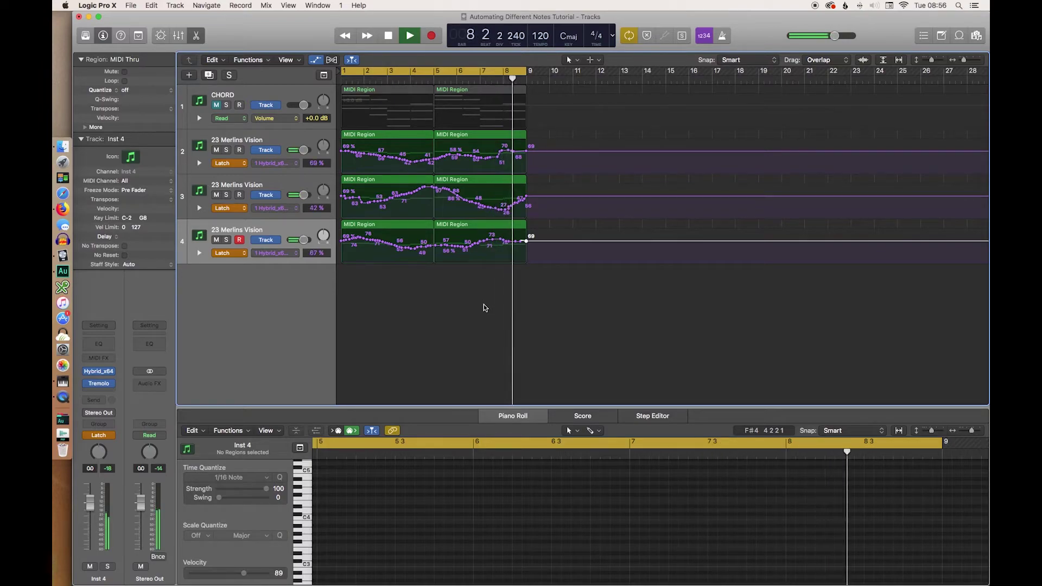
pyautogui.press('space')
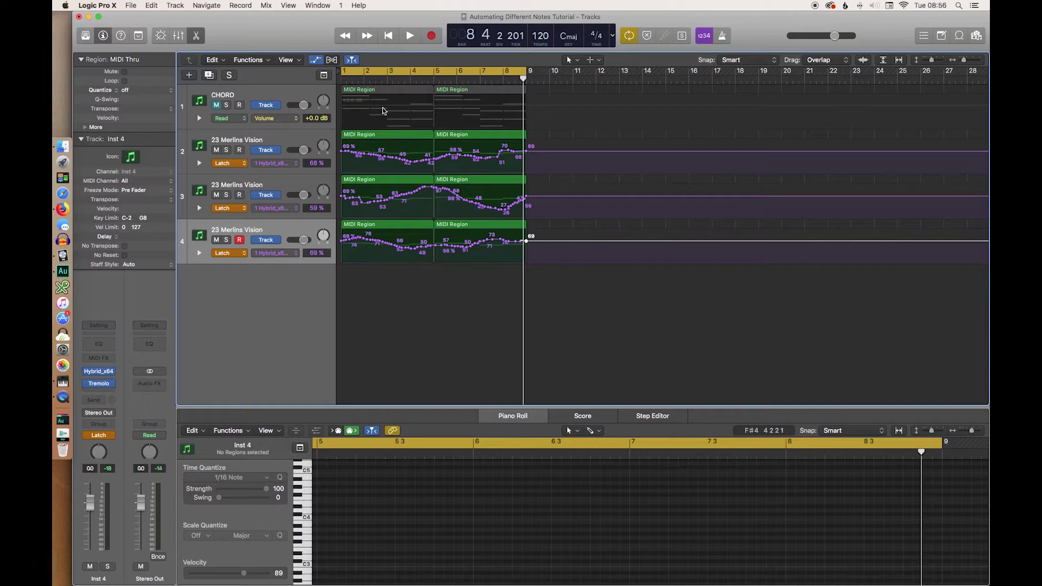
# Select the Inst 2, Inst 3 and Inst 4 channels in the mixer and route their outputs to Bus 1
pyautogui.click(281, 90)
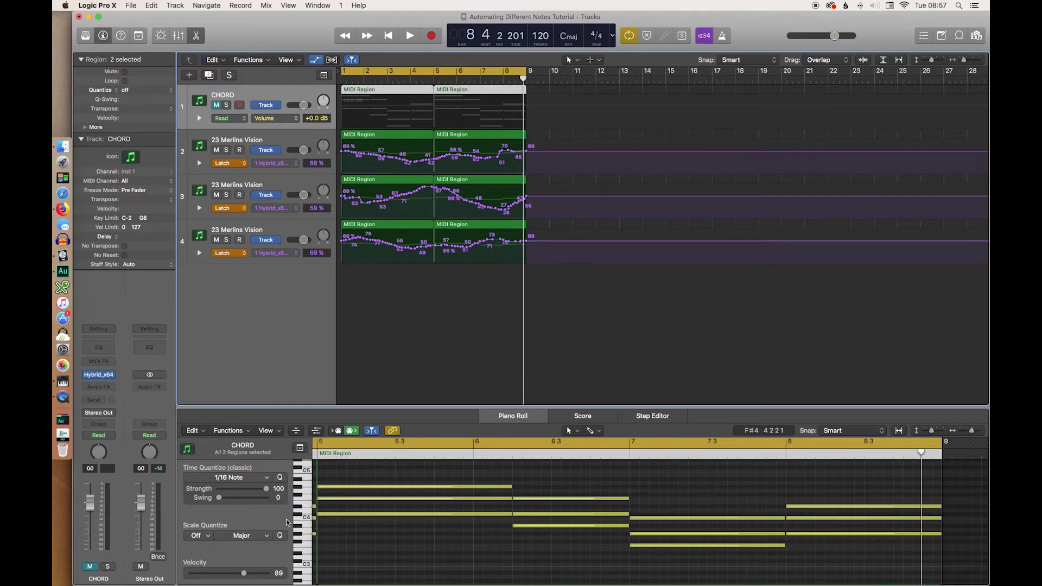
pyautogui.press('x')
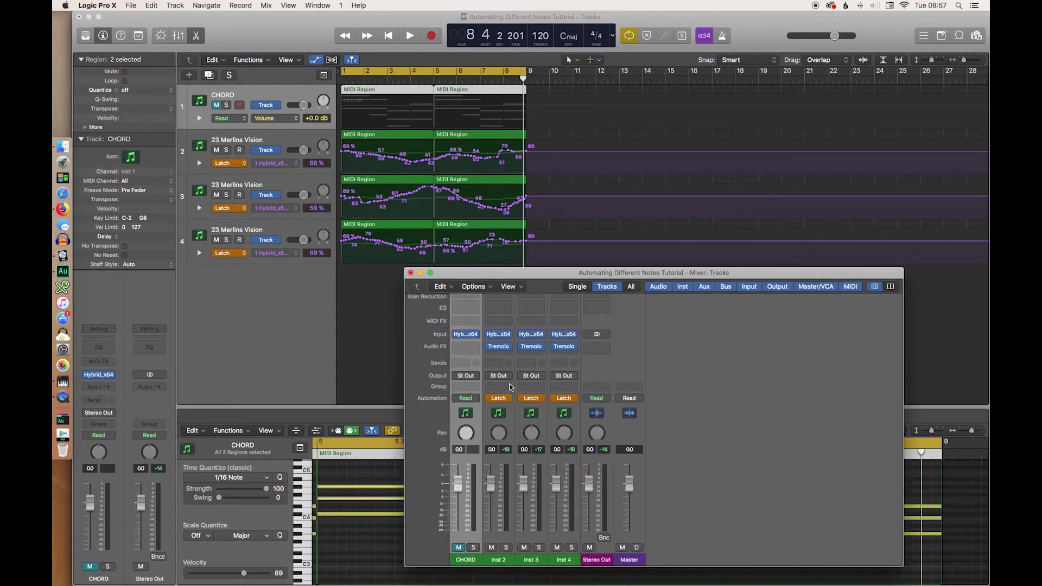
pyautogui.click(505, 553)
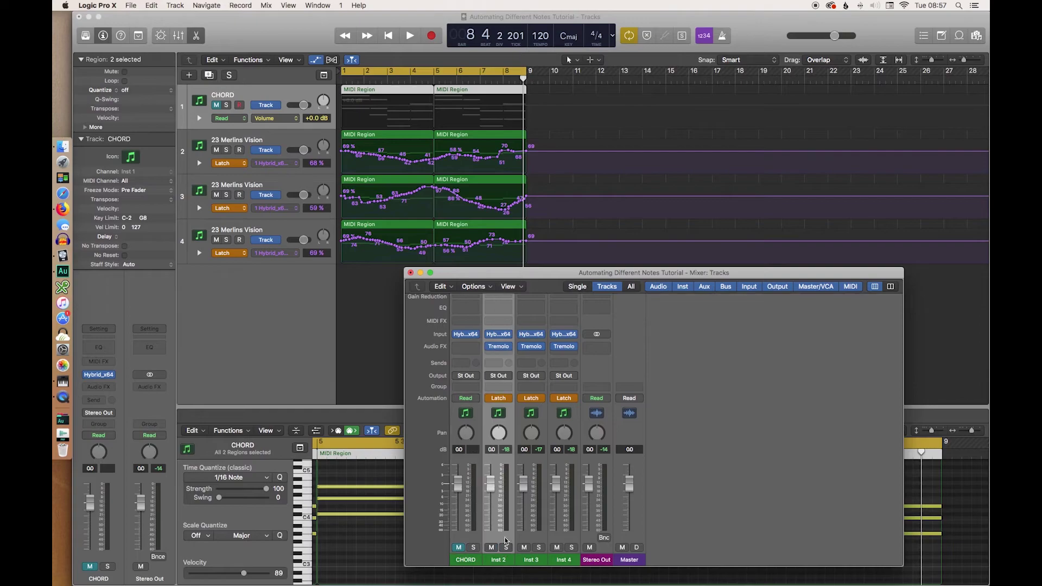
pyautogui.click(502, 376)
pyautogui.moveTo(513, 410)
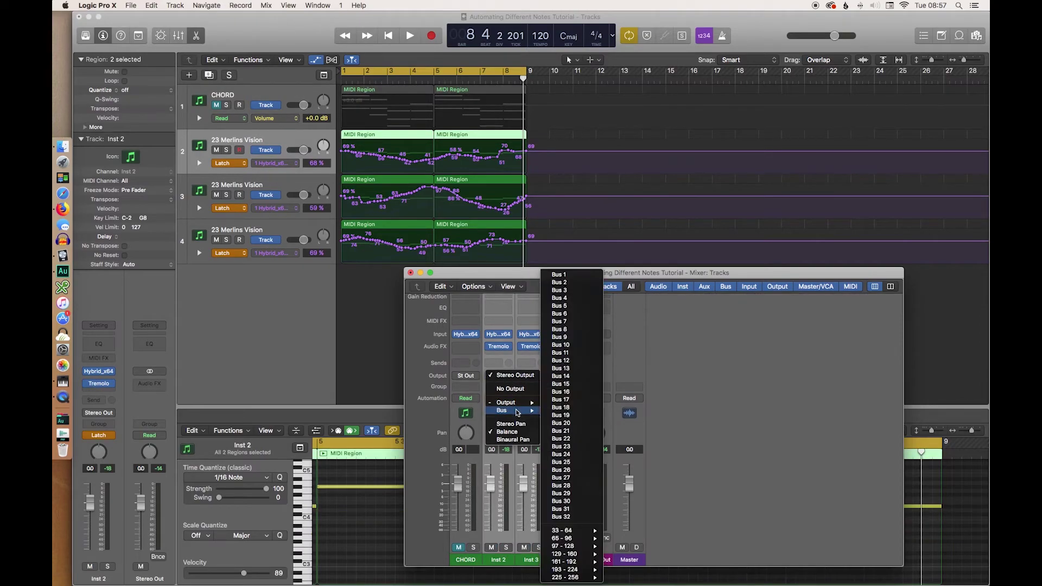
pyautogui.click(559, 274)
# Insert a stereo AutoFilter on Aux 1 and set its filter envelope amount to 0%
pyautogui.click(603, 347)
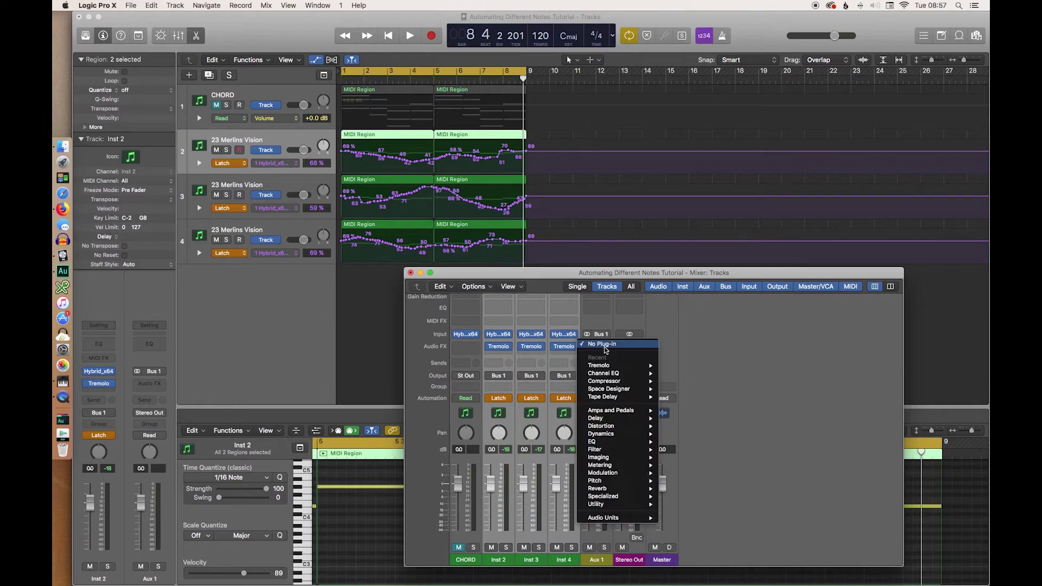
pyautogui.moveTo(632, 450)
pyautogui.moveTo(724, 451)
pyautogui.click(777, 450)
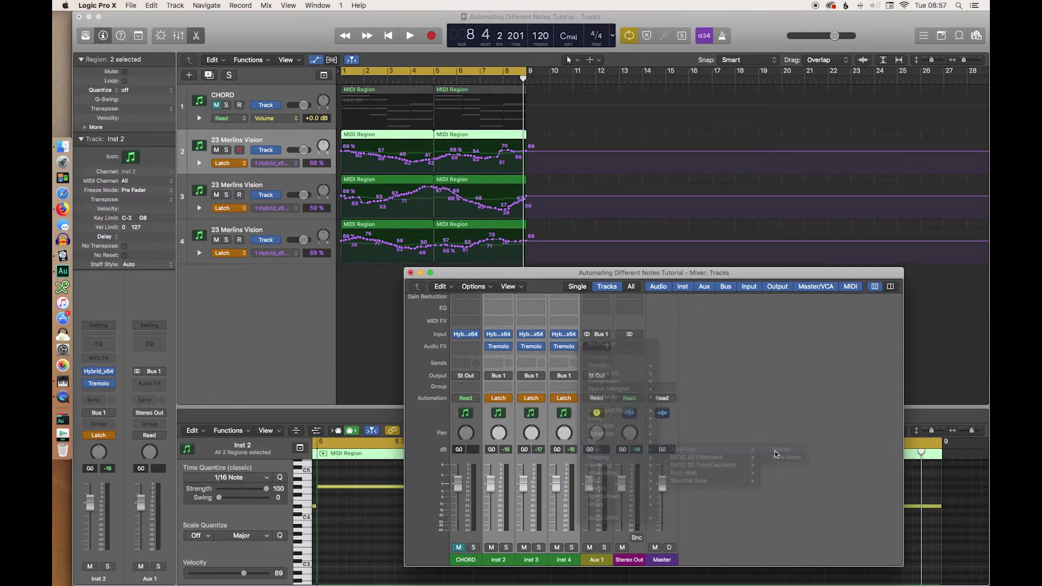
pyautogui.moveTo(291, 162); pyautogui.dragTo(264, 226)
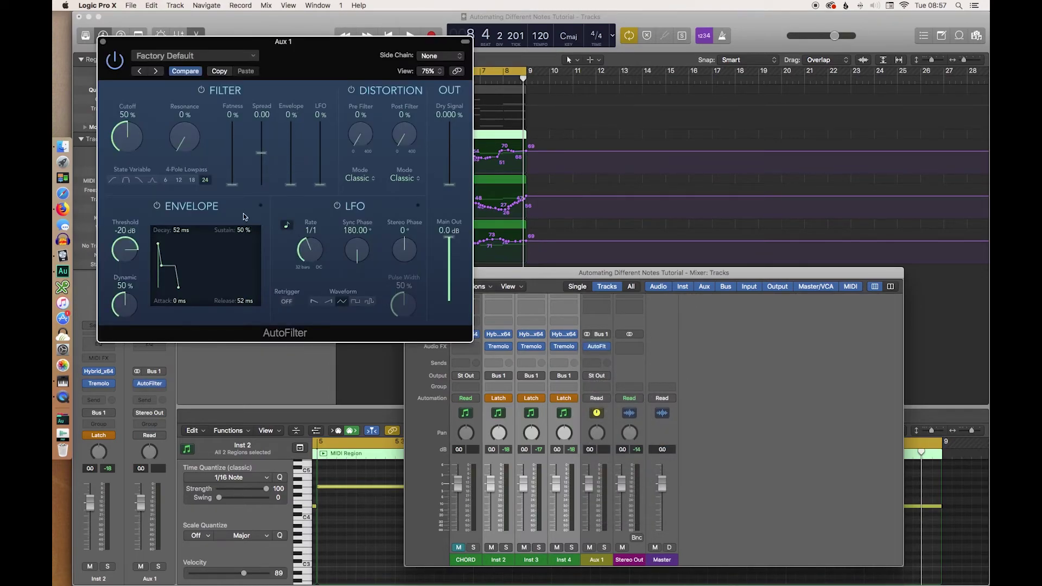
# Raise the AutoFilter cutoff, play from bar 1 while sweeping the cutoff by hand, and close the AutoFilter after stopping playback
pyautogui.moveTo(129, 144); pyautogui.dragTo(115, 17)
pyautogui.moveTo(326, 50); pyautogui.dragTo(809, 83)
pyautogui.moveTo(365, 80); pyautogui.dragTo(322, 80)
pyautogui.press('space')
pyautogui.click(615, 173)
pyautogui.moveTo(614, 174); pyautogui.dragTo(614, 177)
pyautogui.moveTo(614, 180); pyautogui.dragTo(623, 133)
pyautogui.press('space')
pyautogui.click(588, 74)
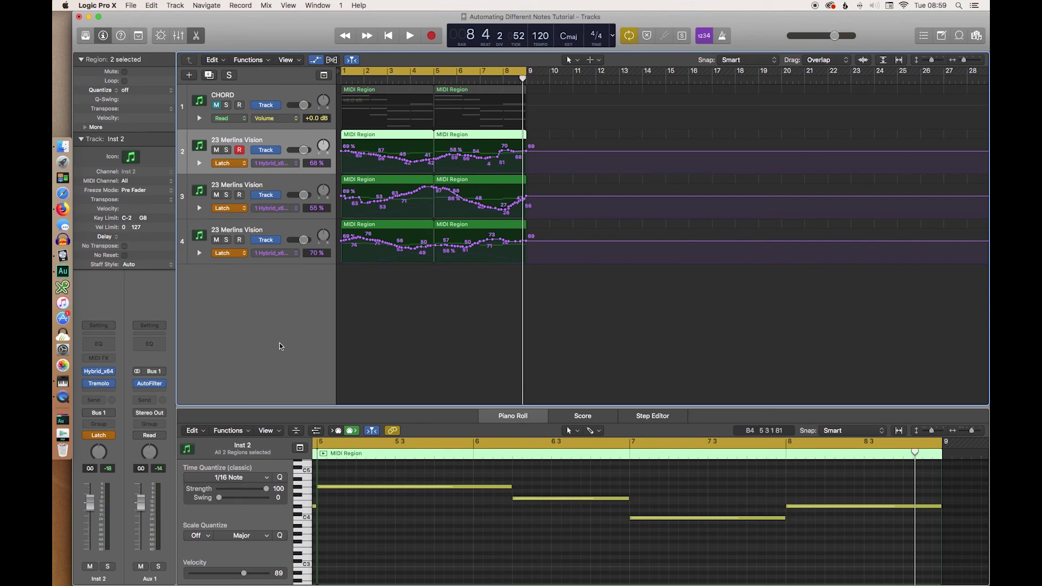
# Reopen the mixer
pyautogui.press('super+2')
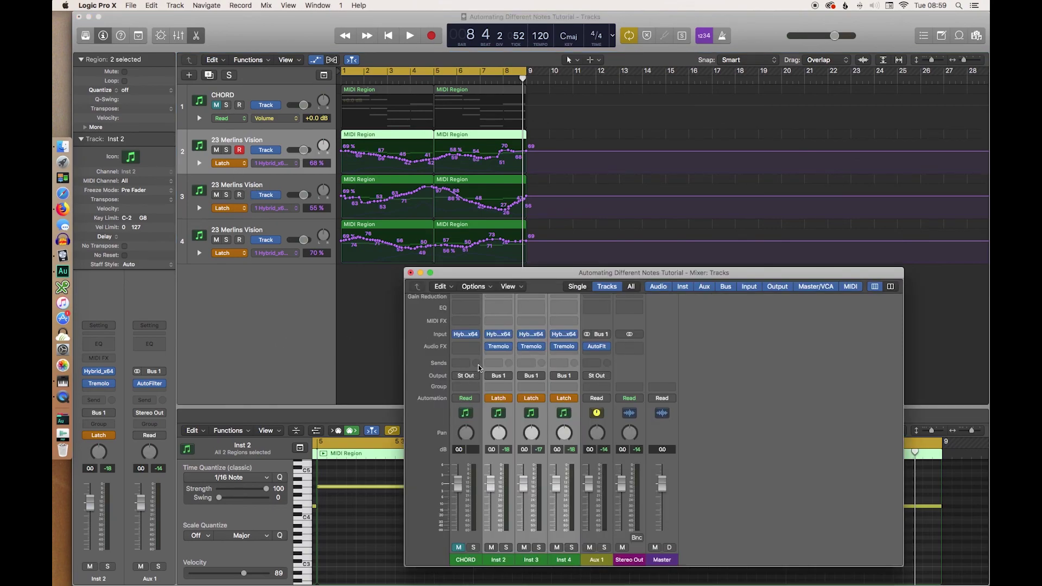